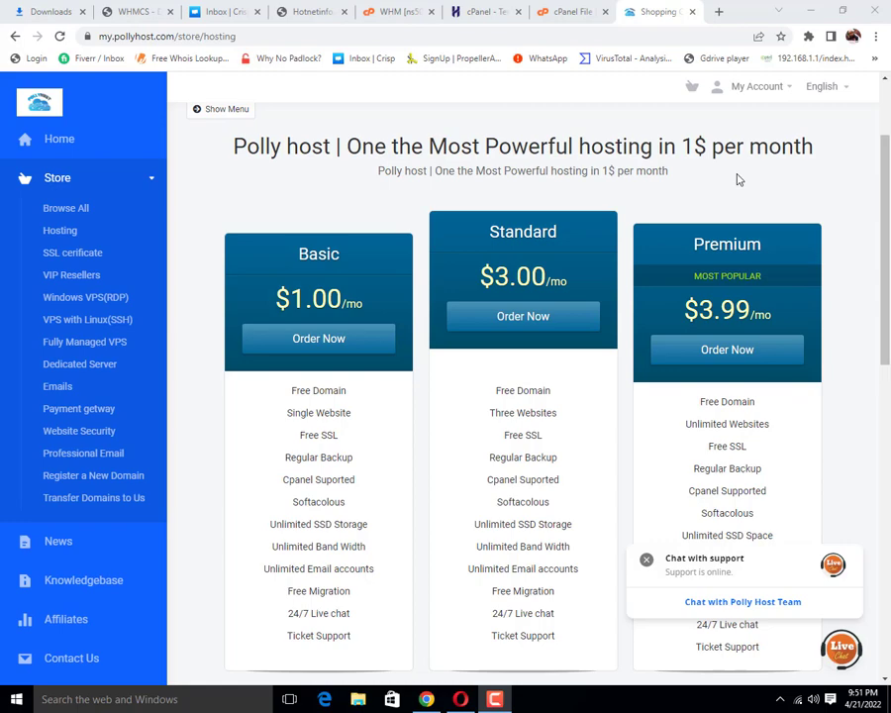
Log in to the Polly Host client area with the saved account email and password
left_click(759, 89)
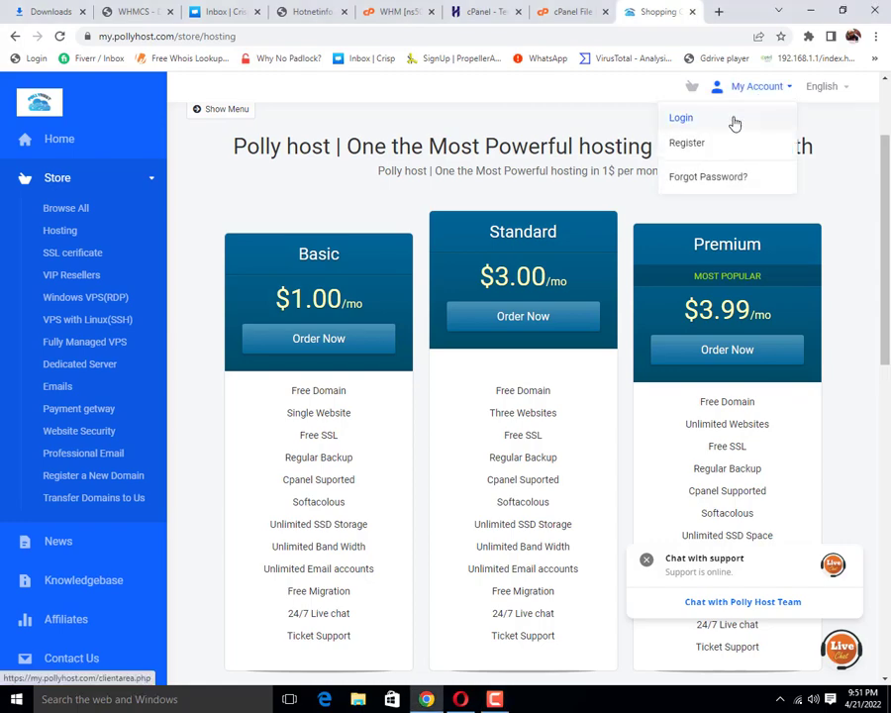
left_click(735, 120)
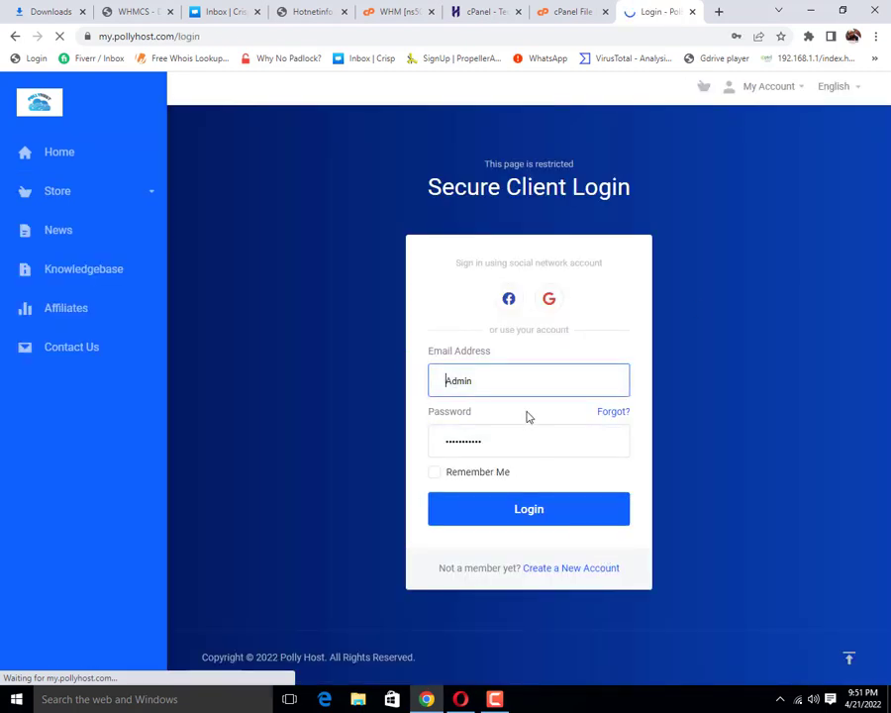
left_click(517, 382)
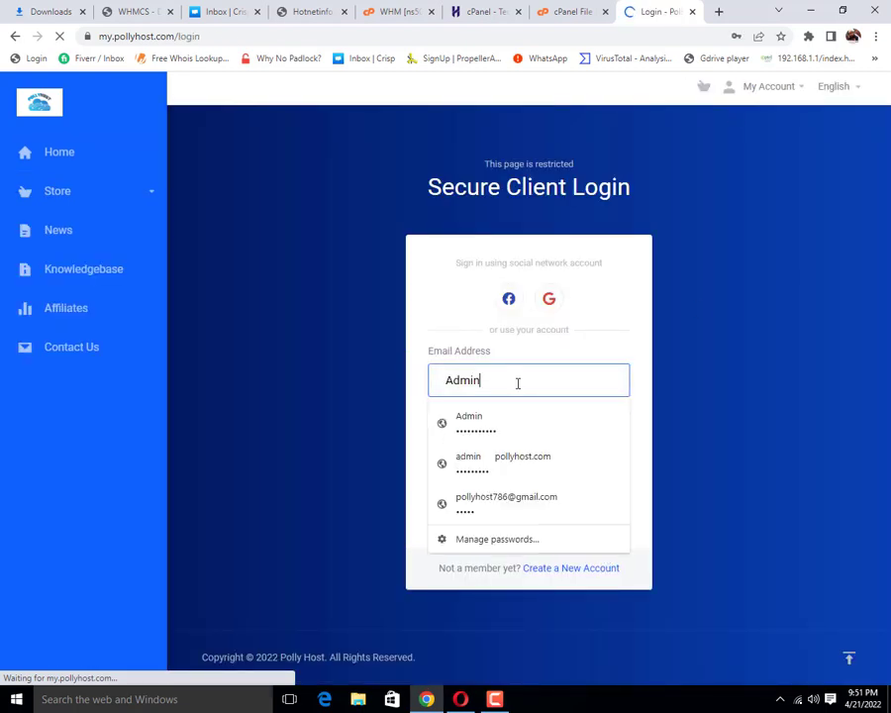
left_click(536, 505)
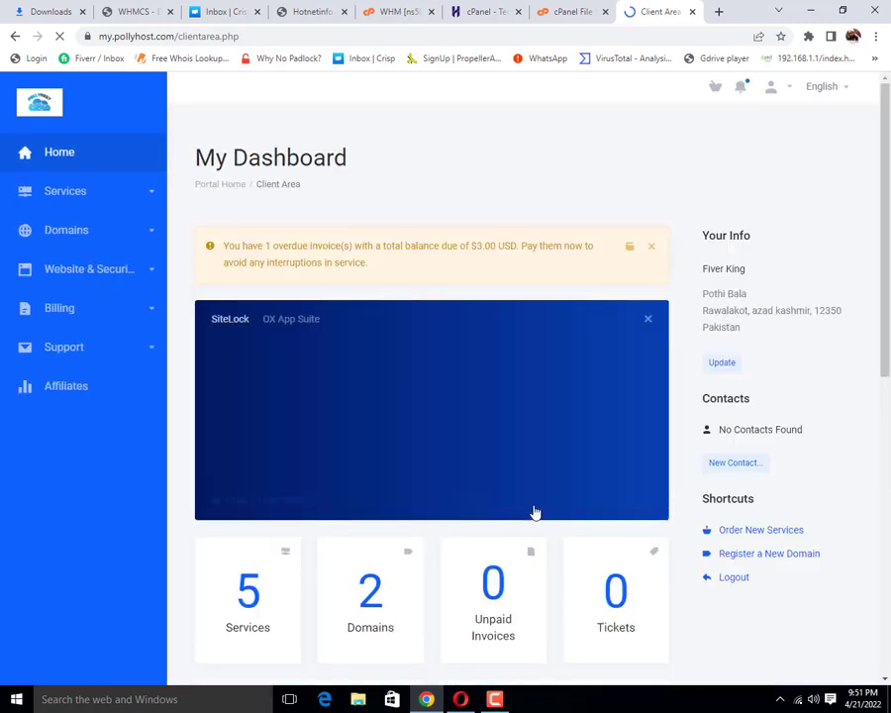
Open cPanel for the pollyhost.com Premium hosting service and go to the Softaculous list of installed scripts
scroll(448, 520, "down", 3)
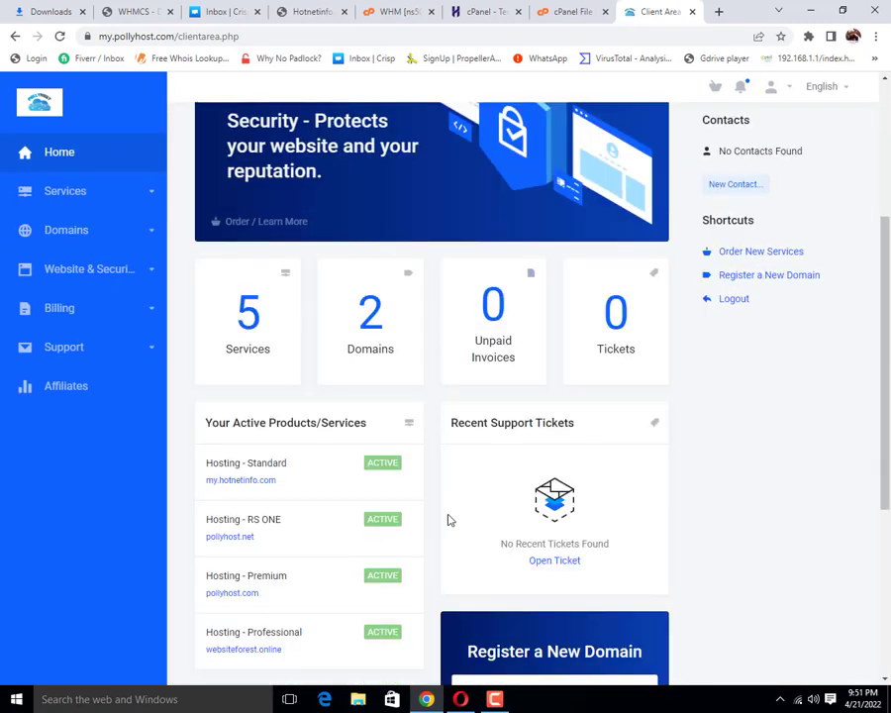
left_click(294, 594)
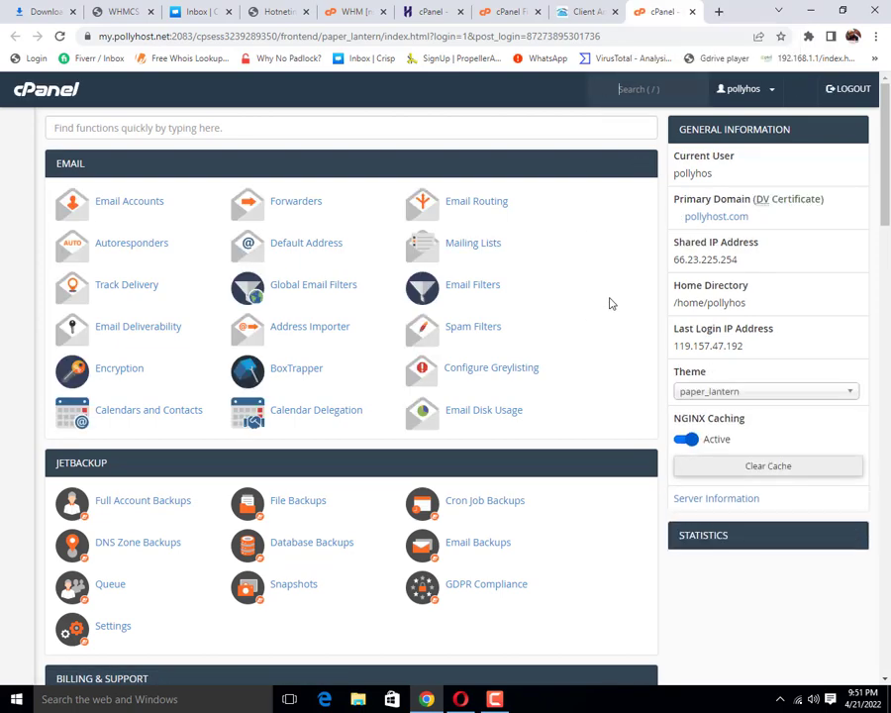
scroll(304, 419, "down", 15)
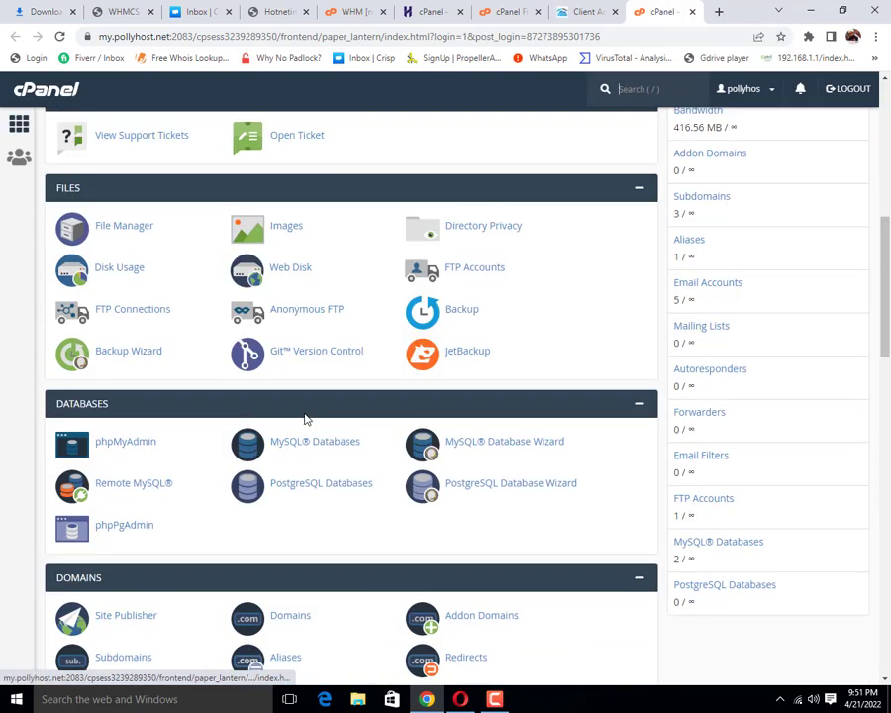
scroll(304, 419, "down", 7)
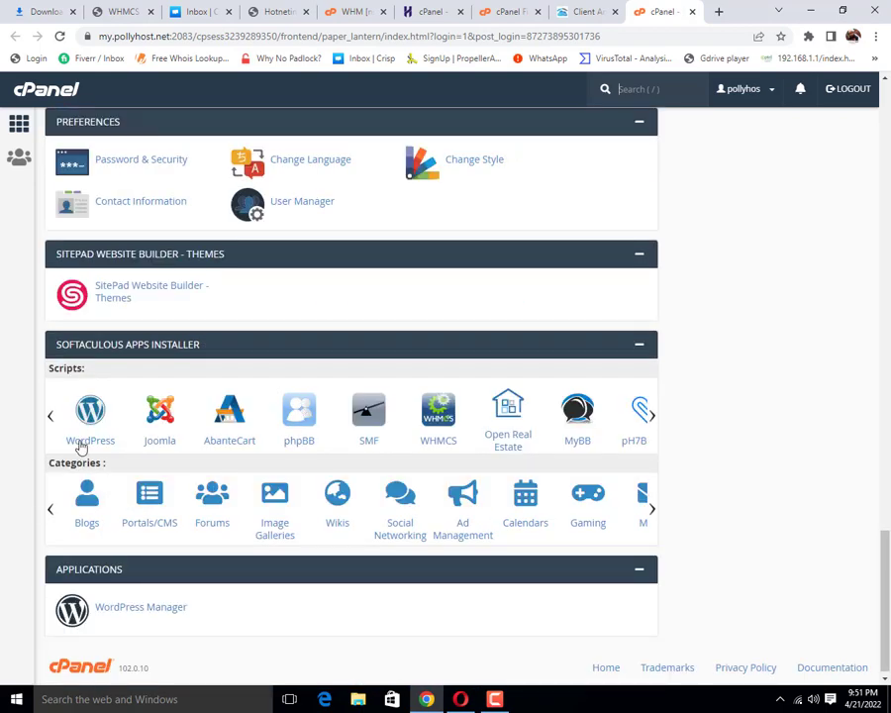
left_click(90, 419)
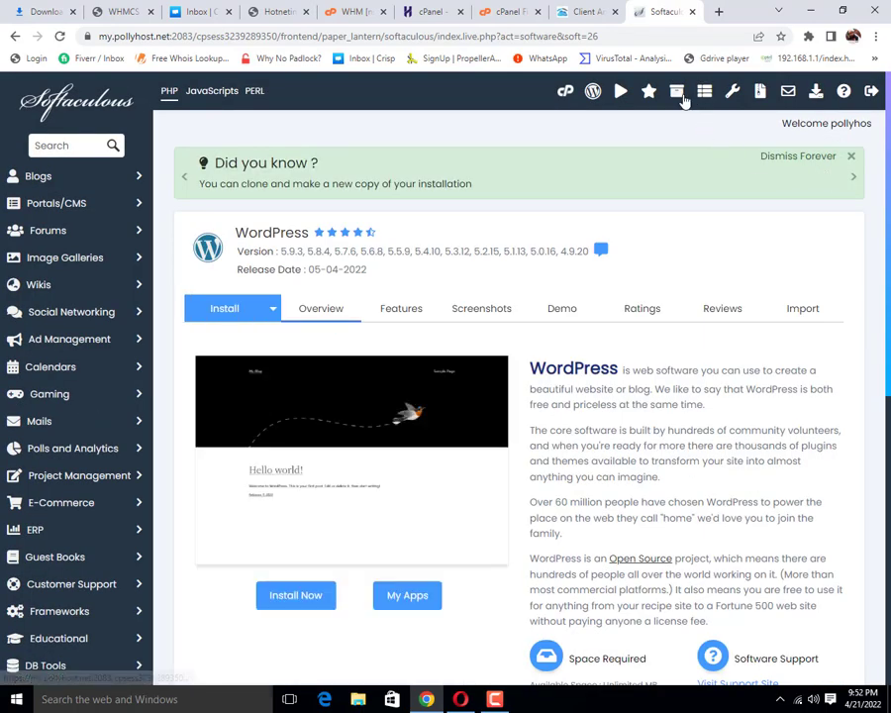
left_click(683, 98)
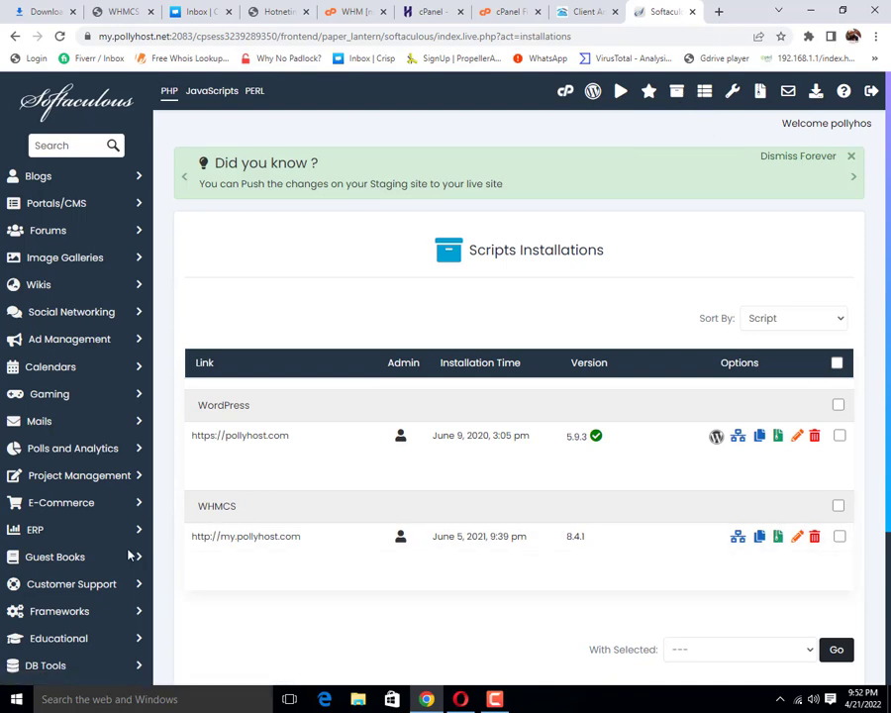
Back up the WHMCS installation at my.pollyhost.com with Local Folder as the backup location
left_click(781, 539)
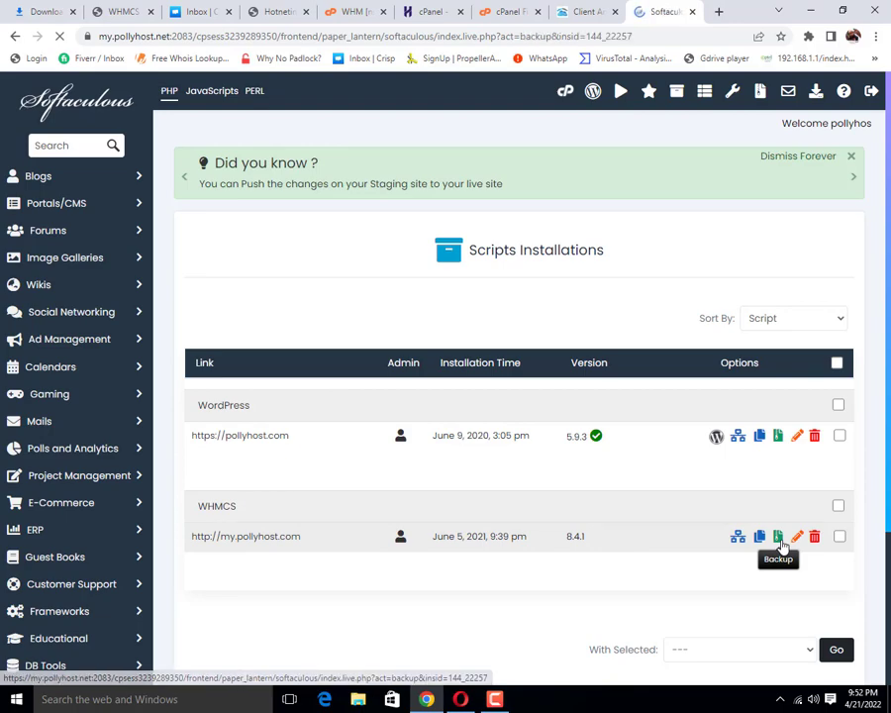
scroll(623, 271, "down", 4)
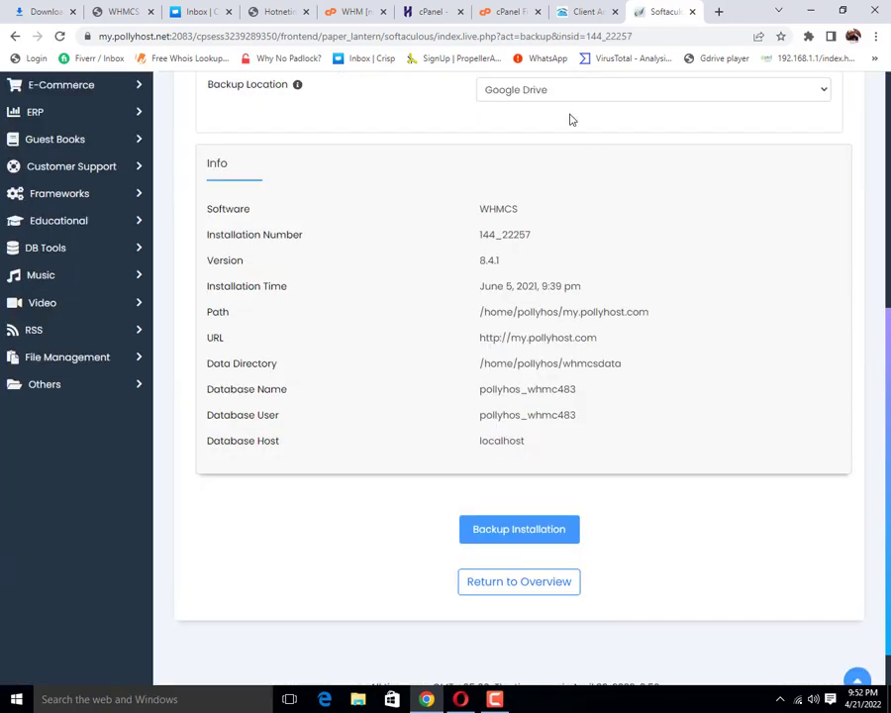
scroll(568, 120, "up", 1)
left_click(567, 166)
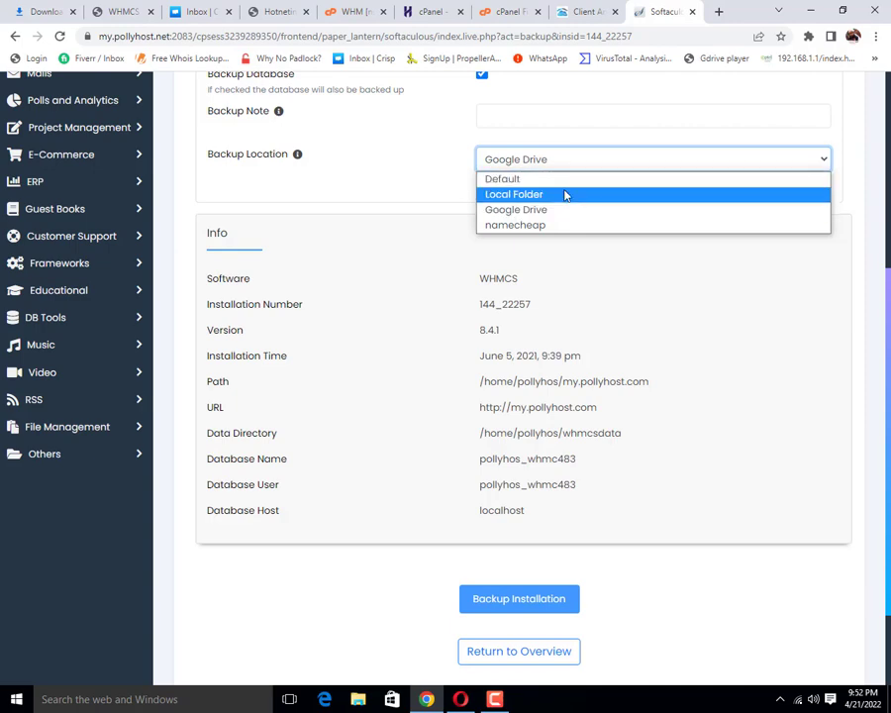
left_click(566, 194)
scroll(567, 272, "down", 2)
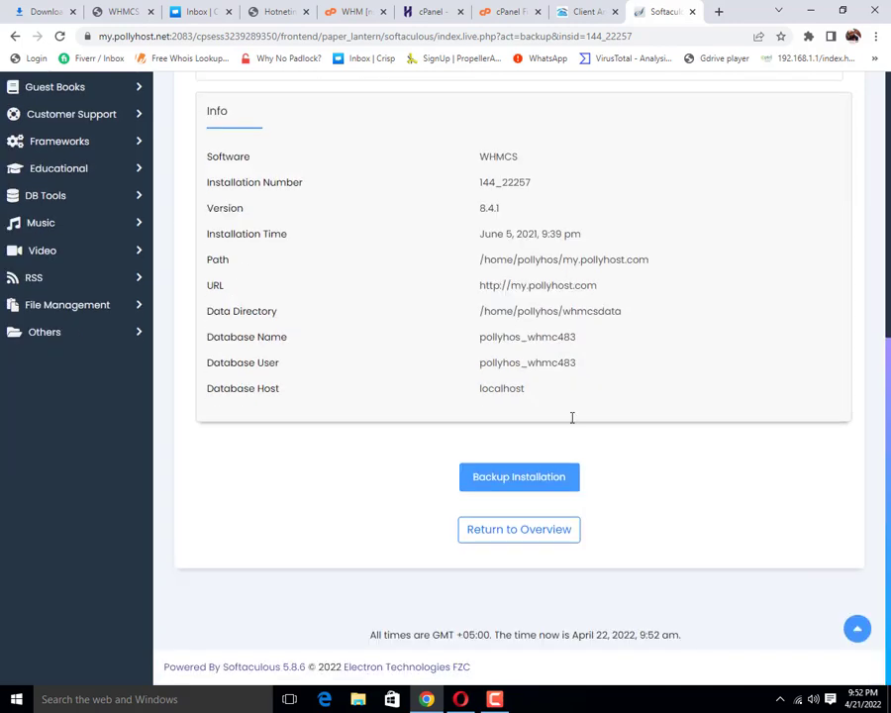
left_click(515, 480)
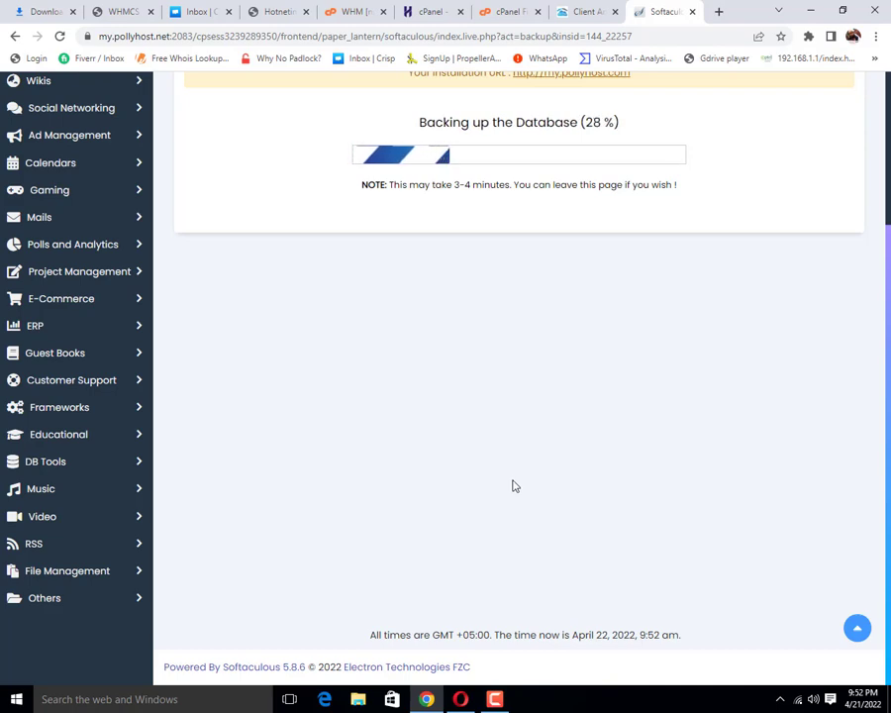
left_click(494, 699)
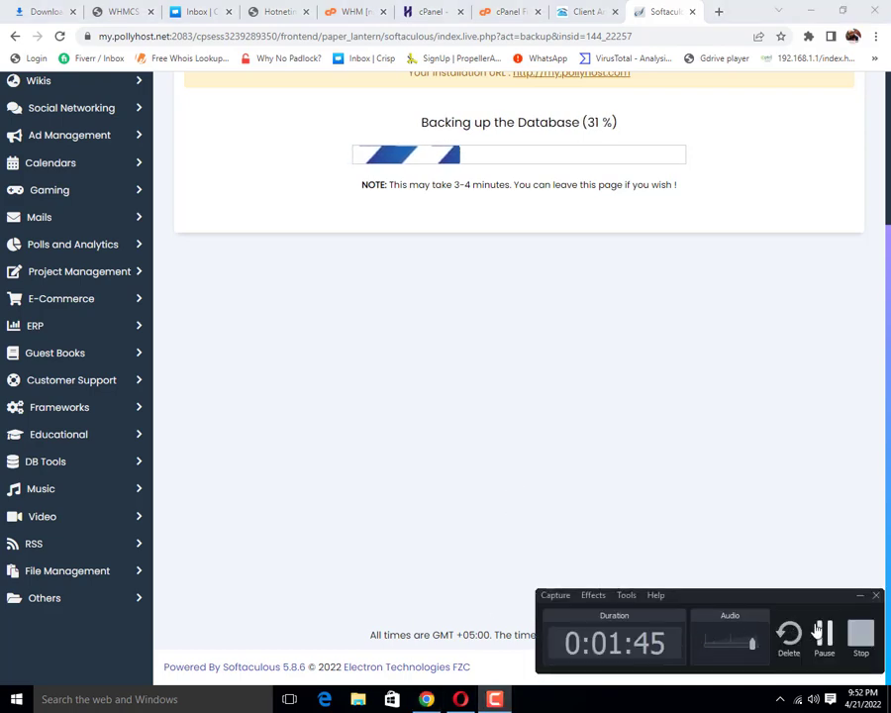
left_click(823, 634)
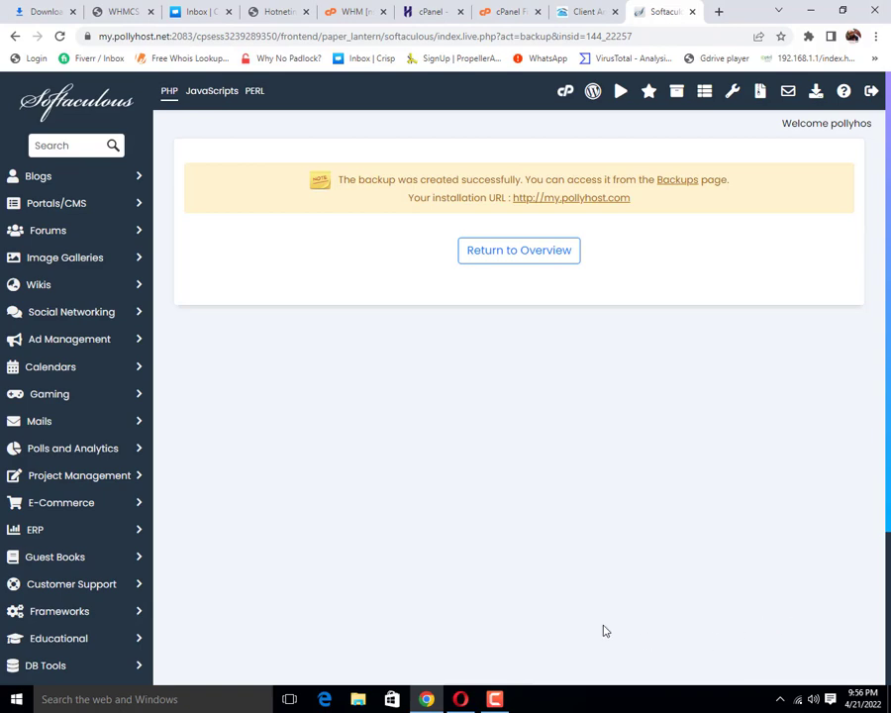
Return to cPanel and open the softaculous_backups folder in File Manager
left_click(565, 92)
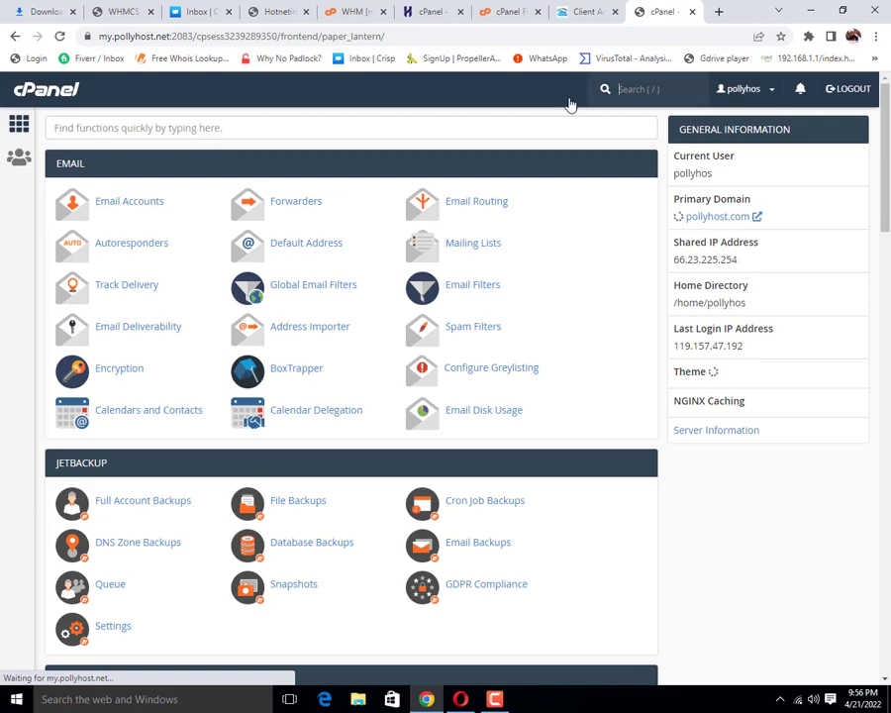
scroll(318, 457, "down", 4)
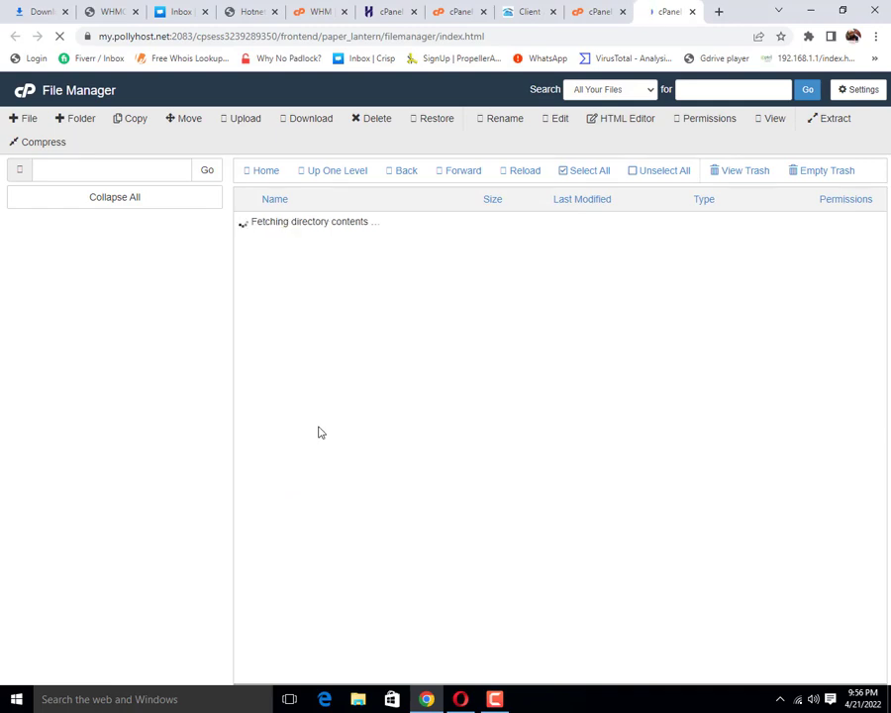
scroll(319, 430, "down", 12)
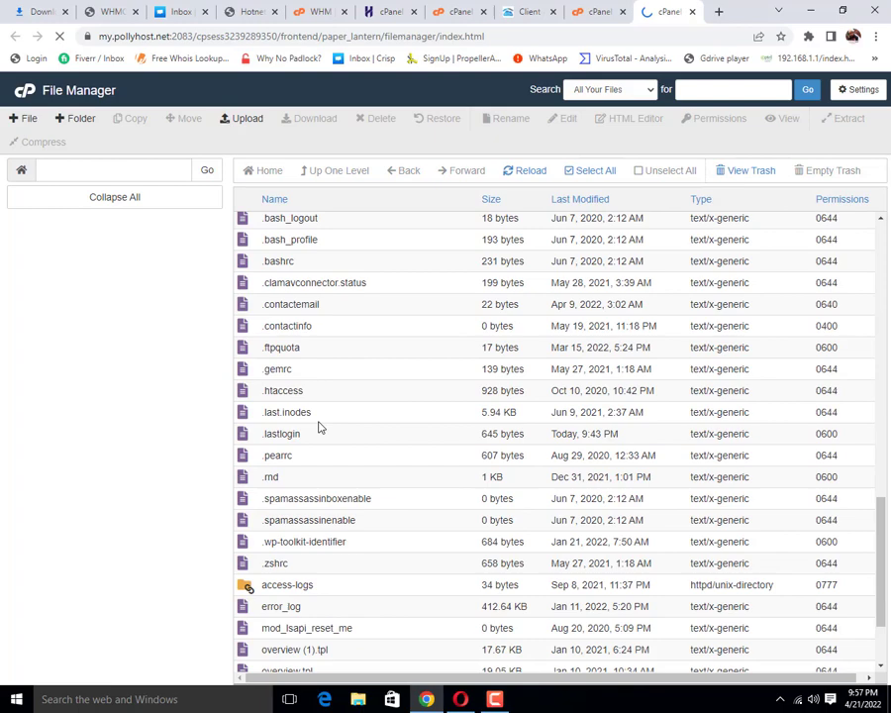
scroll(319, 428, "down", 3)
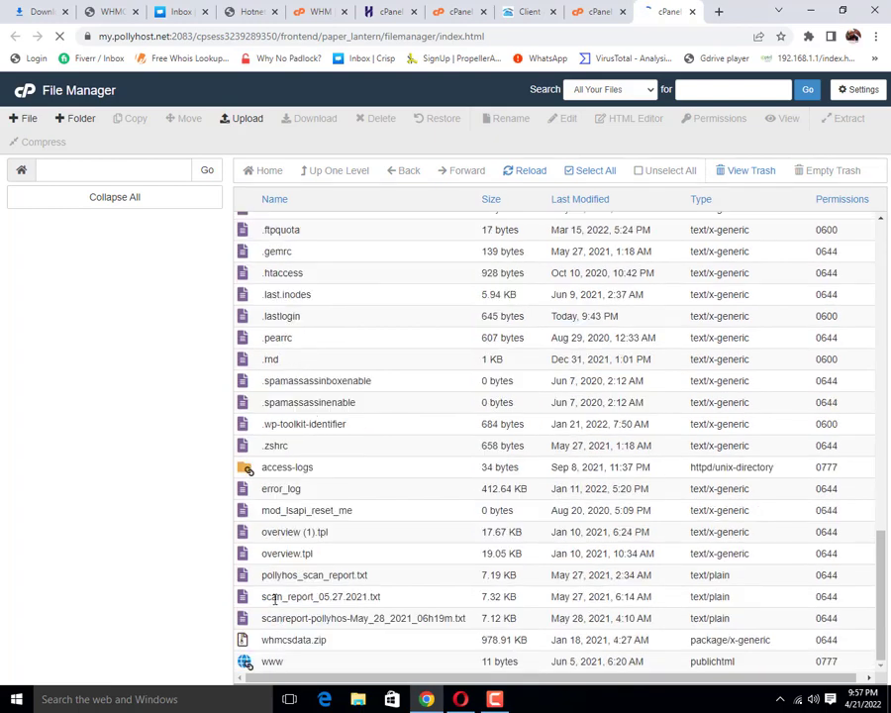
scroll(274, 598, "up", 6)
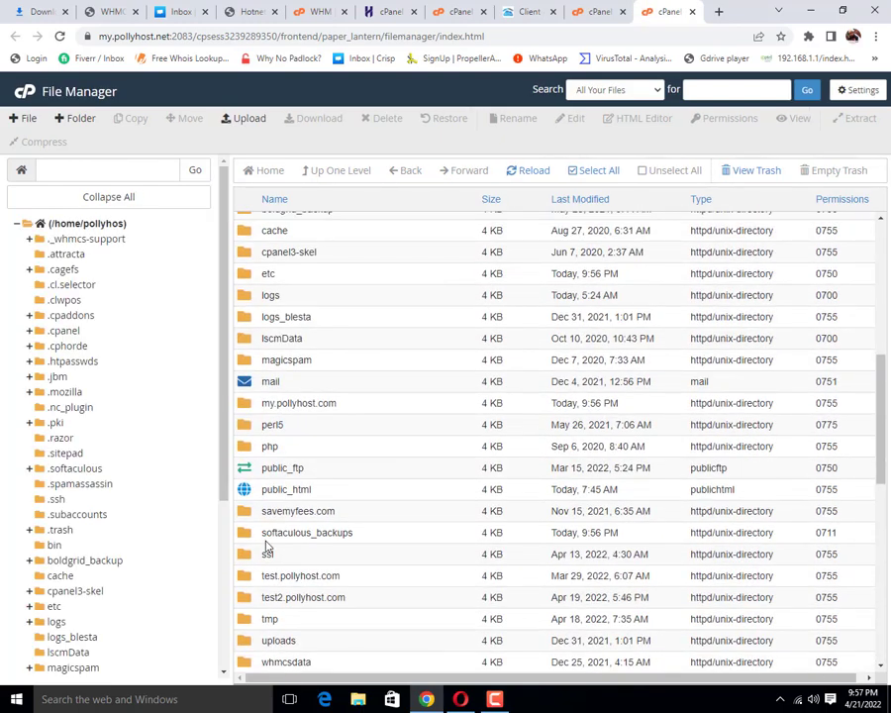
double_click(248, 533)
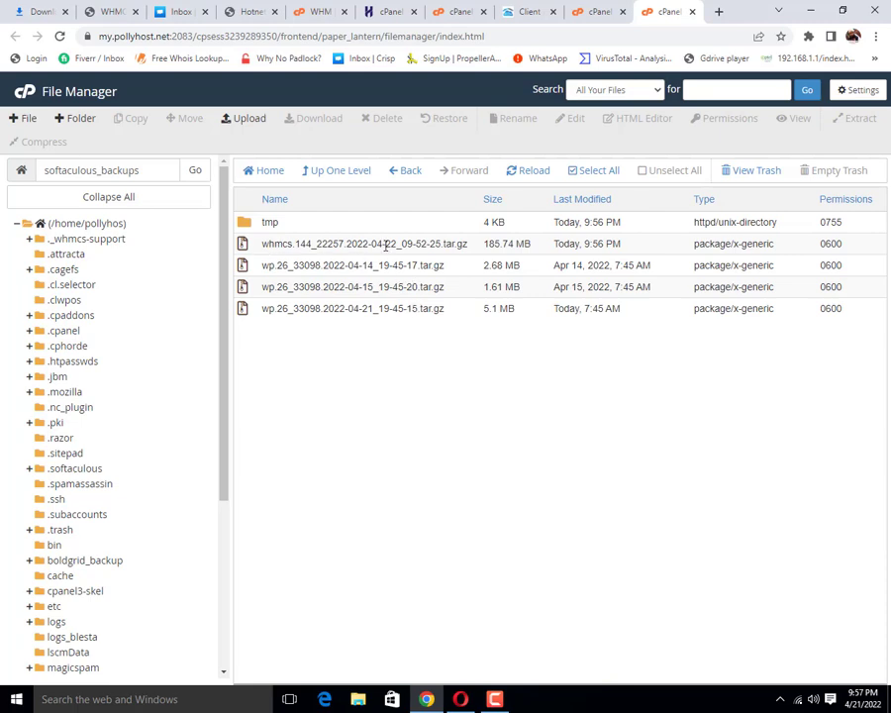
Move the backup archive whmcs.144_22257.2022-04-22_09-52-25.tar.gz to /my.pollyhost.com
right_click(253, 249)
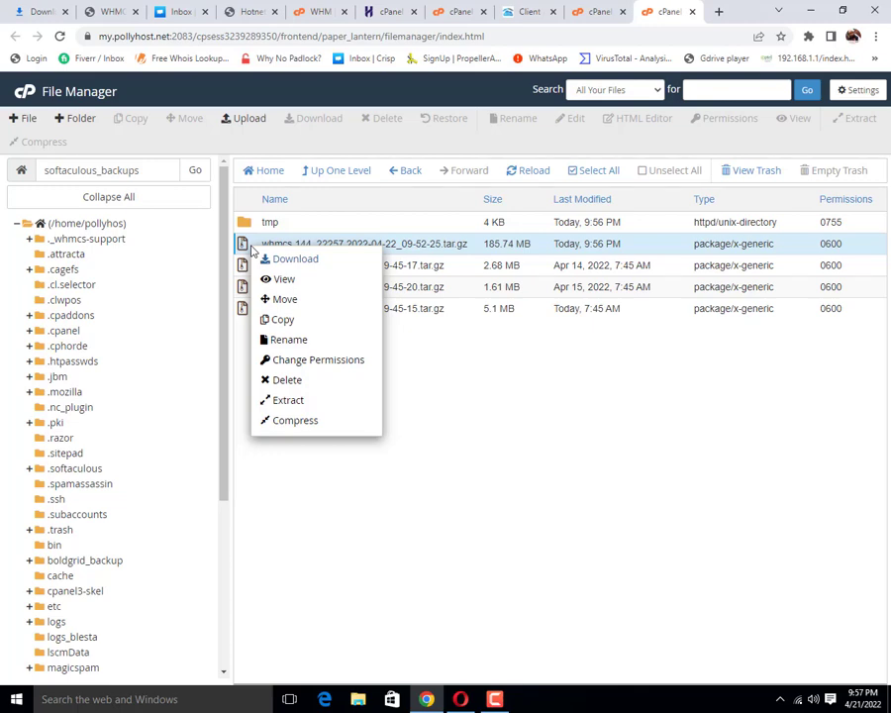
left_click(302, 301)
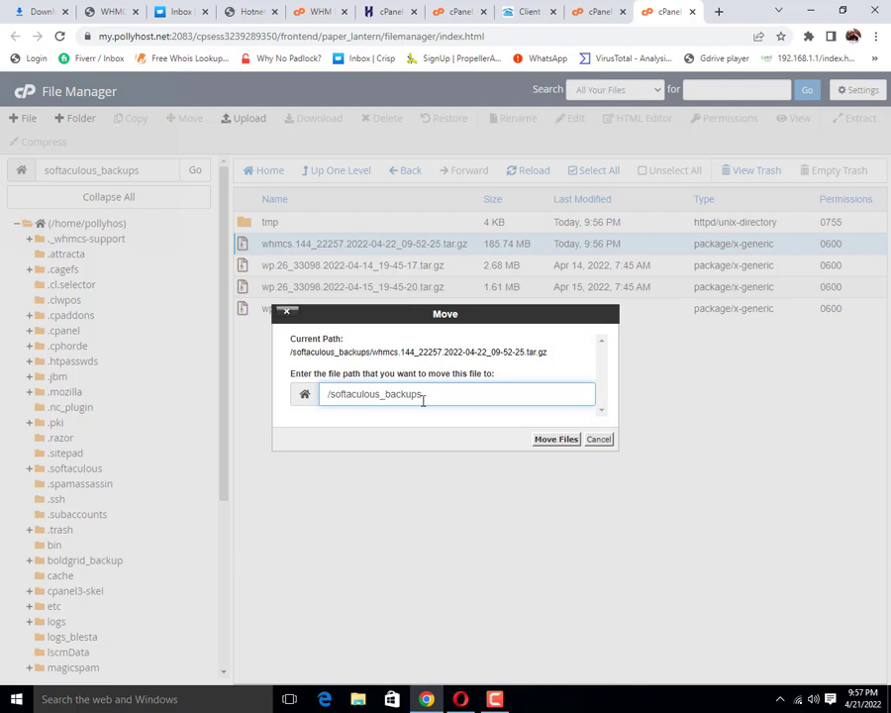
left_click_drag(422, 401, 330, 394)
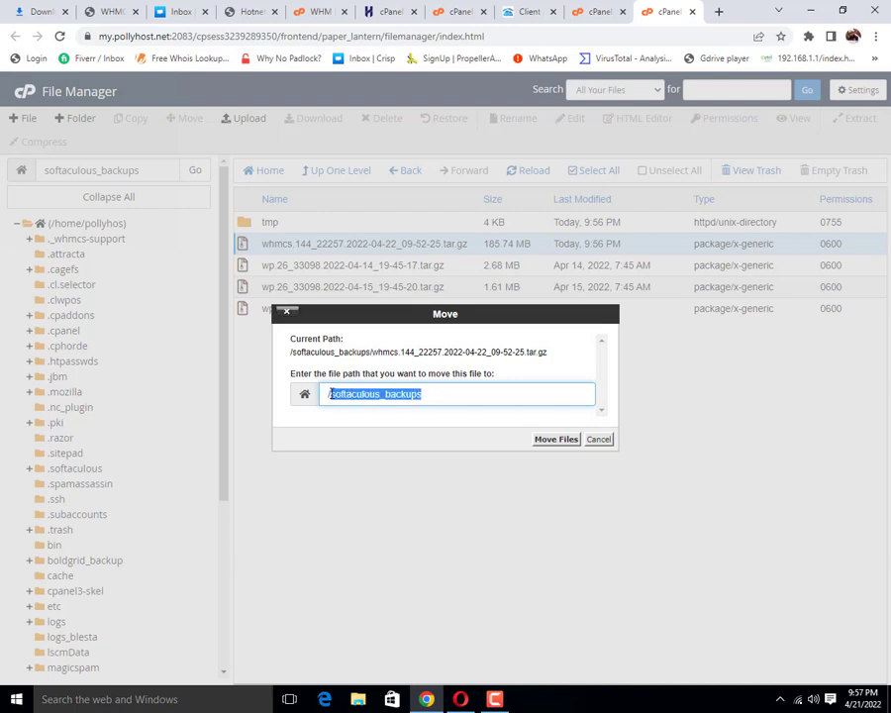
type("/my.poll")
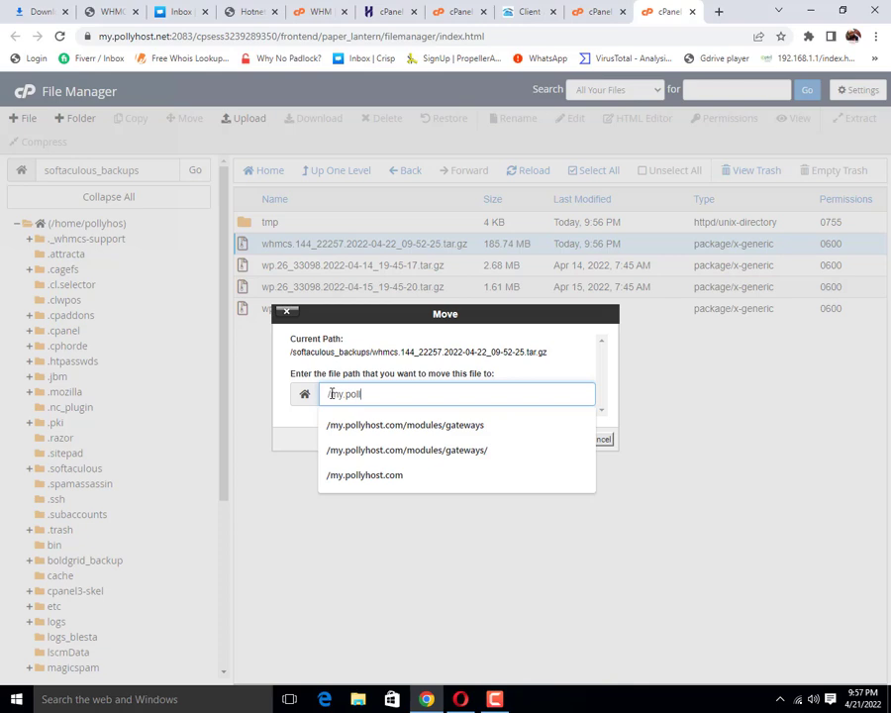
type("yhot.c")
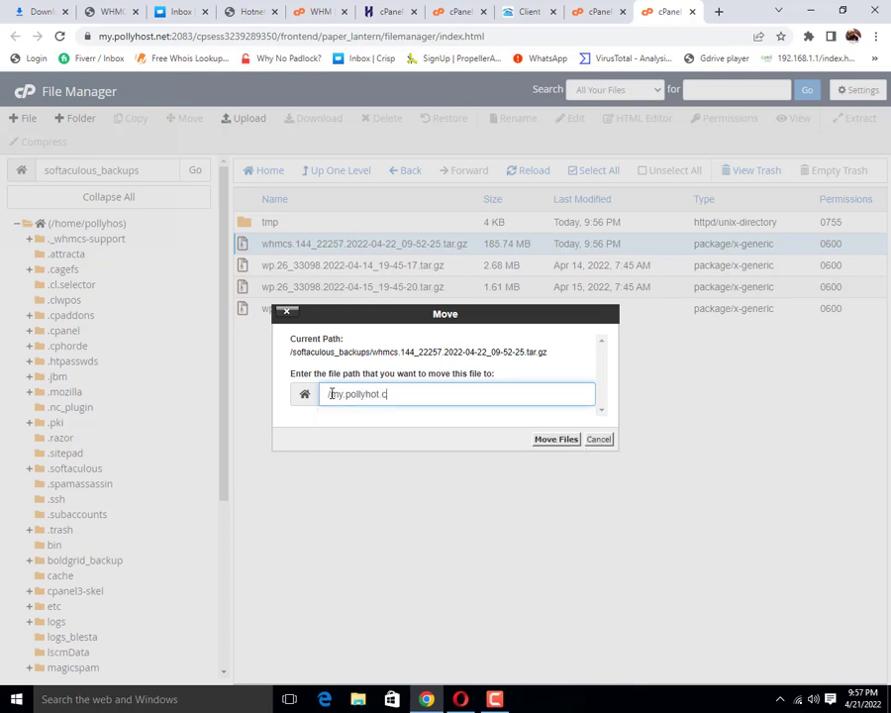
type("om")
left_click(375, 394)
type("s")
left_click(555, 440)
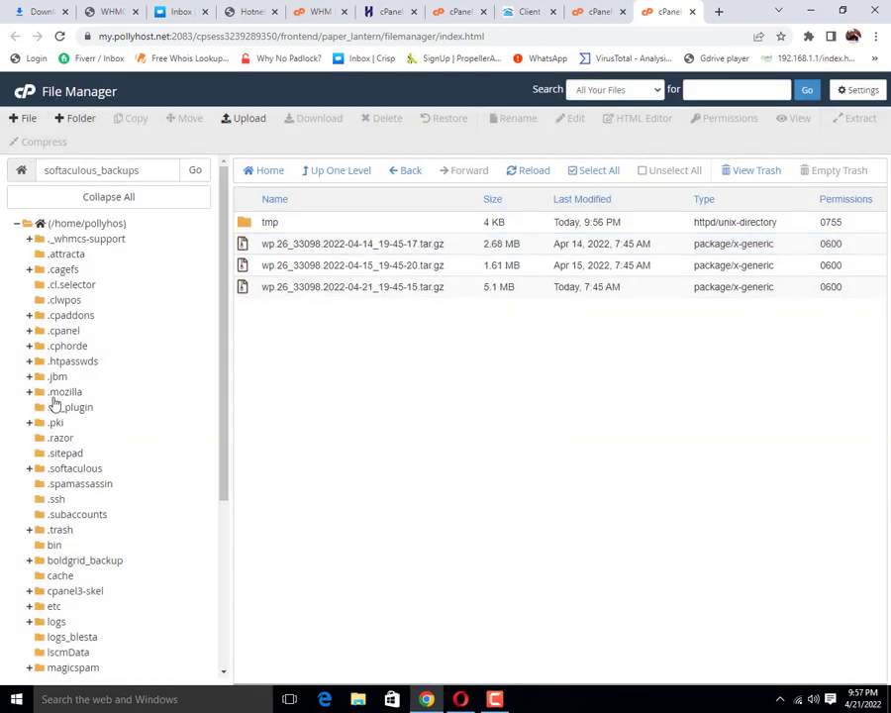
Open the my.pollyhost.com folder and select the name of the moved WHMCS backup archive, leaving it as it is
scroll(74, 414, "down", 1)
scroll(74, 414, "down", 3)
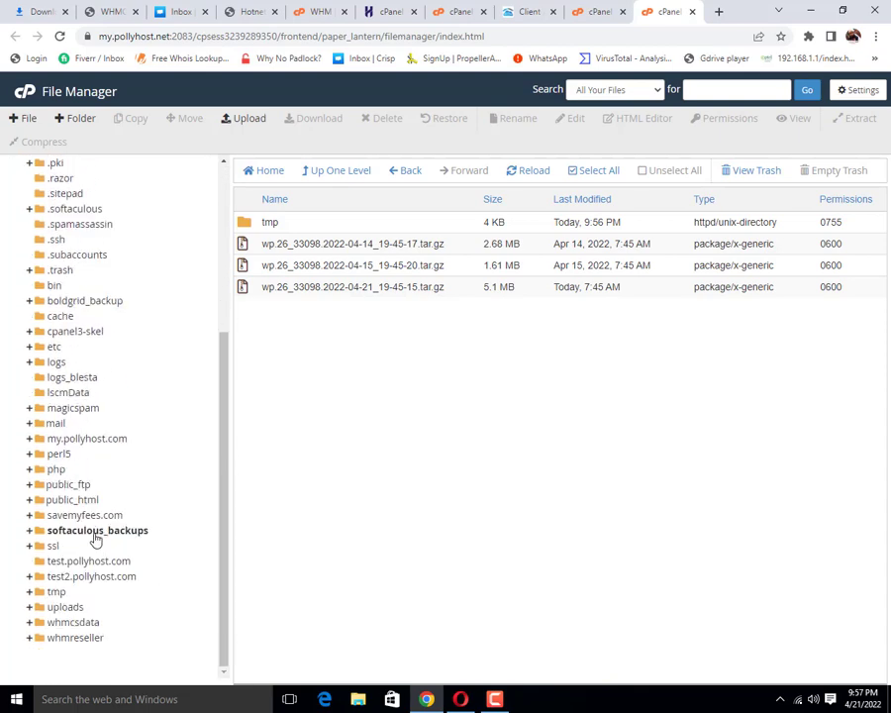
left_click(69, 443)
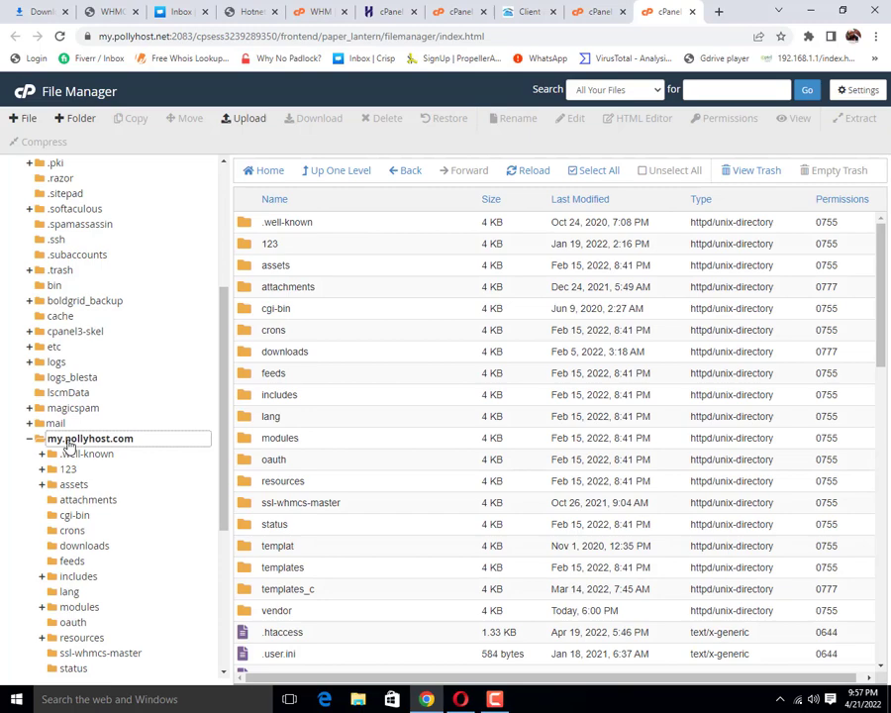
scroll(303, 550, "down", 4)
scroll(300, 540, "down", 5)
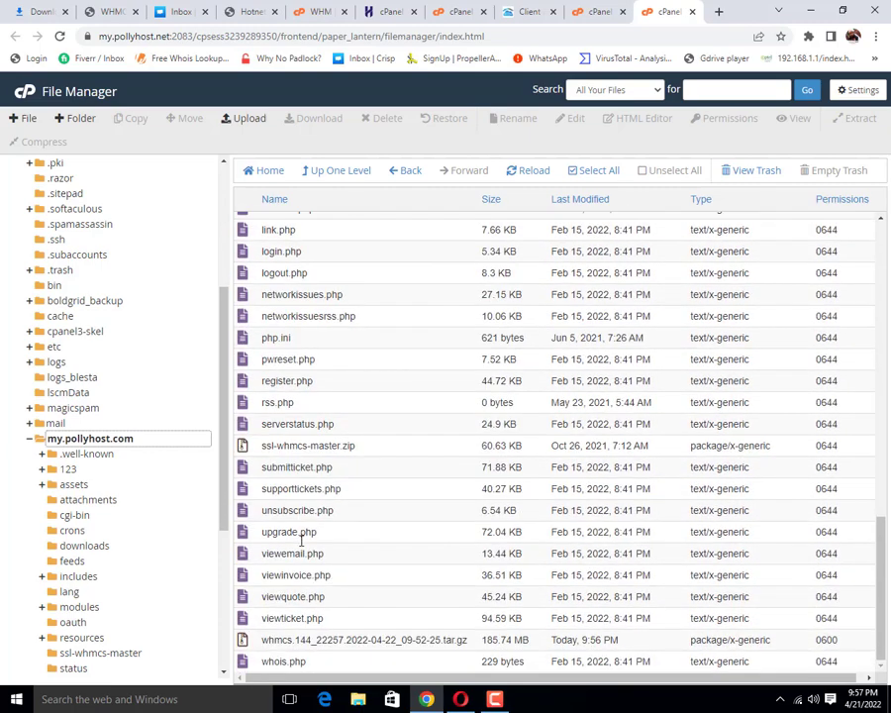
double_click(308, 641)
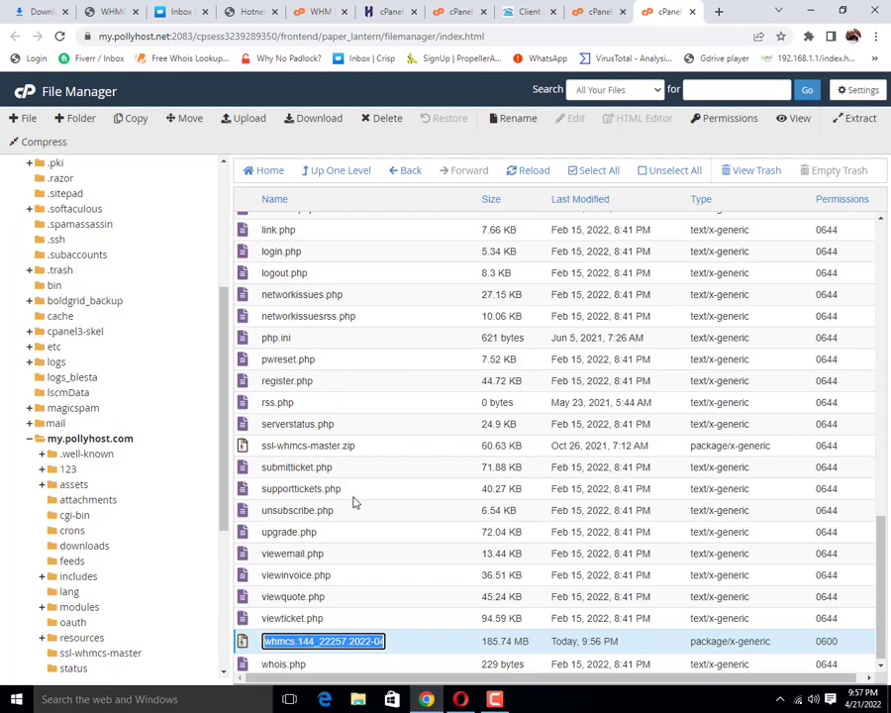
key("Return")
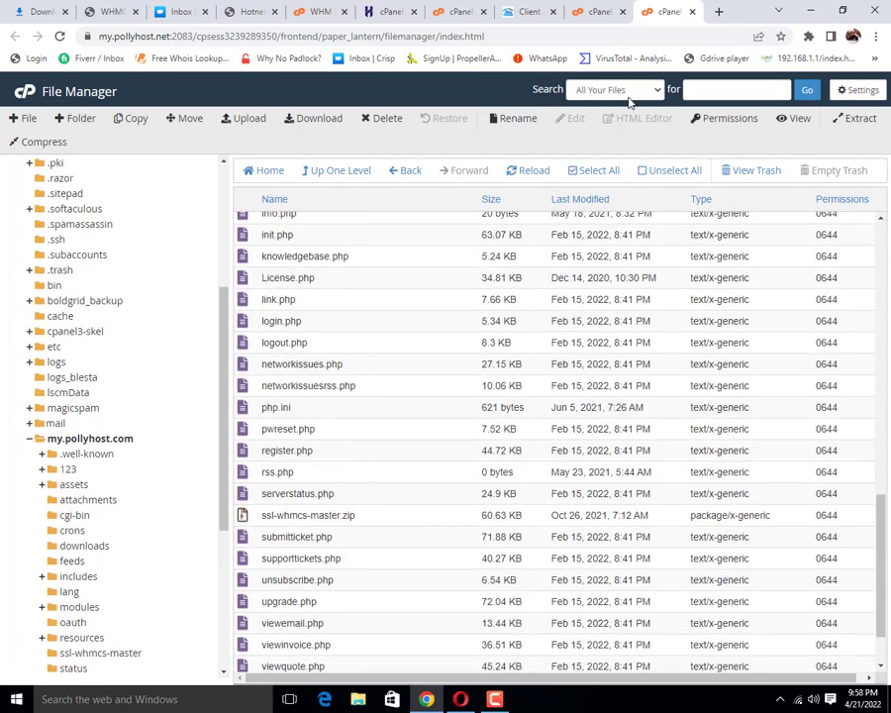
Open a new browser tab and begin entering the my.pollyhost.com address
left_click(720, 13)
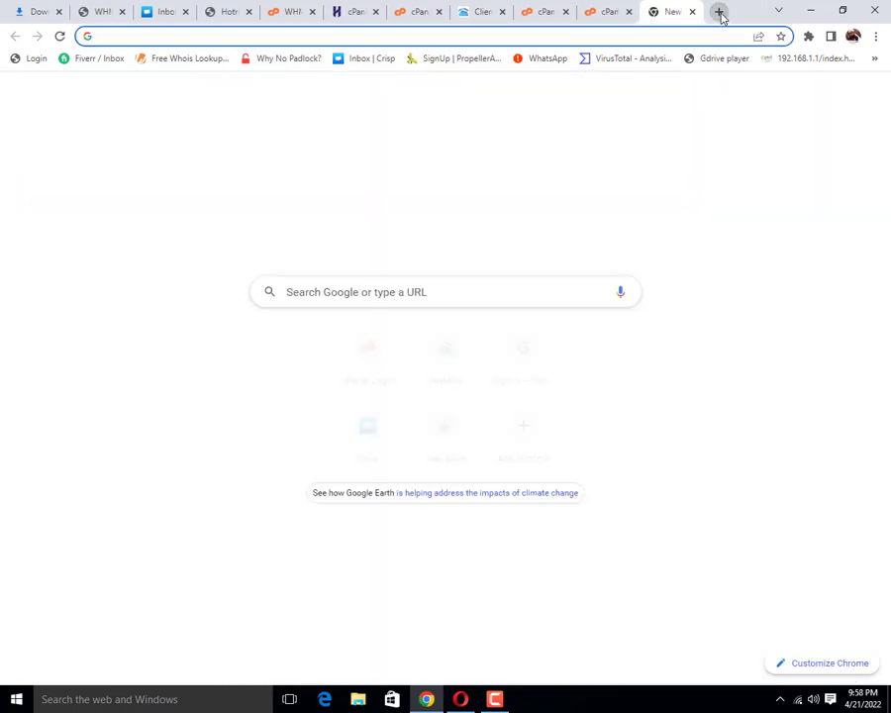
type("m")
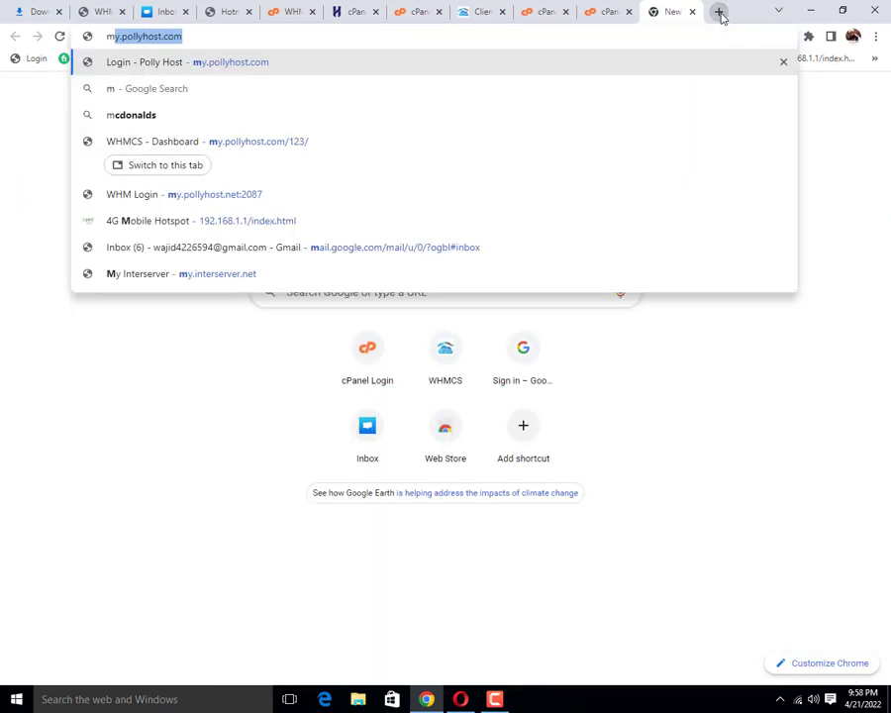
In File Manager, change the WHMCS backup archive's permissions to 777, granting read, write and execute to user, group and world
left_click(618, 12)
scroll(406, 451, "down", 2)
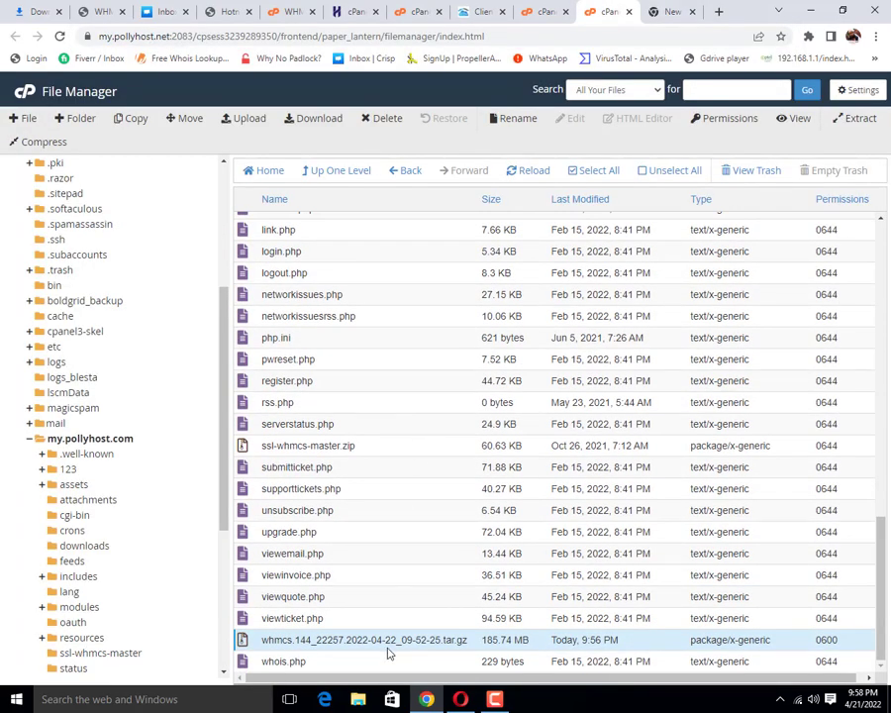
right_click(242, 644)
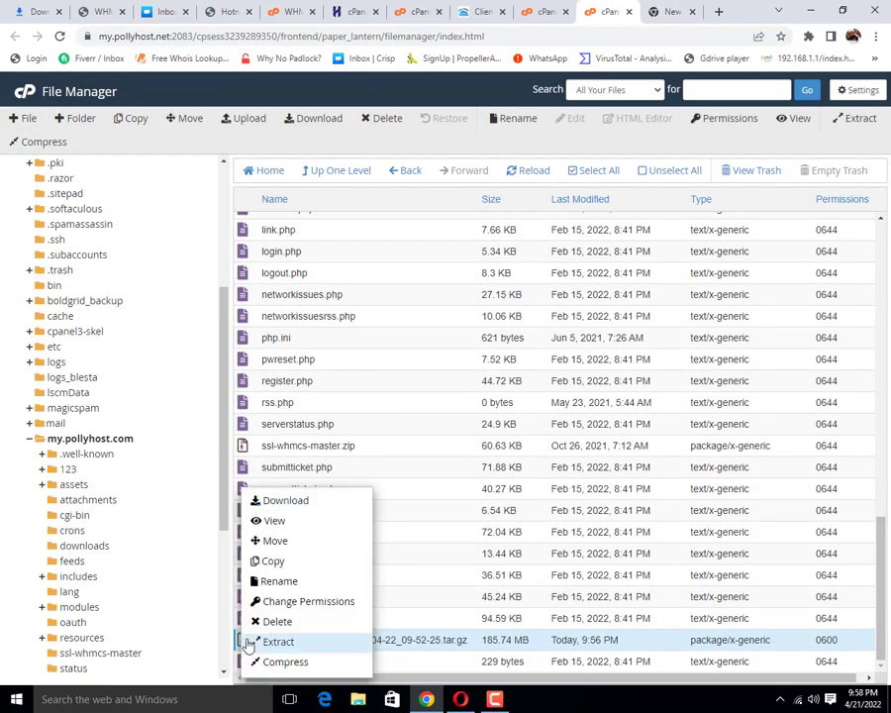
left_click(305, 602)
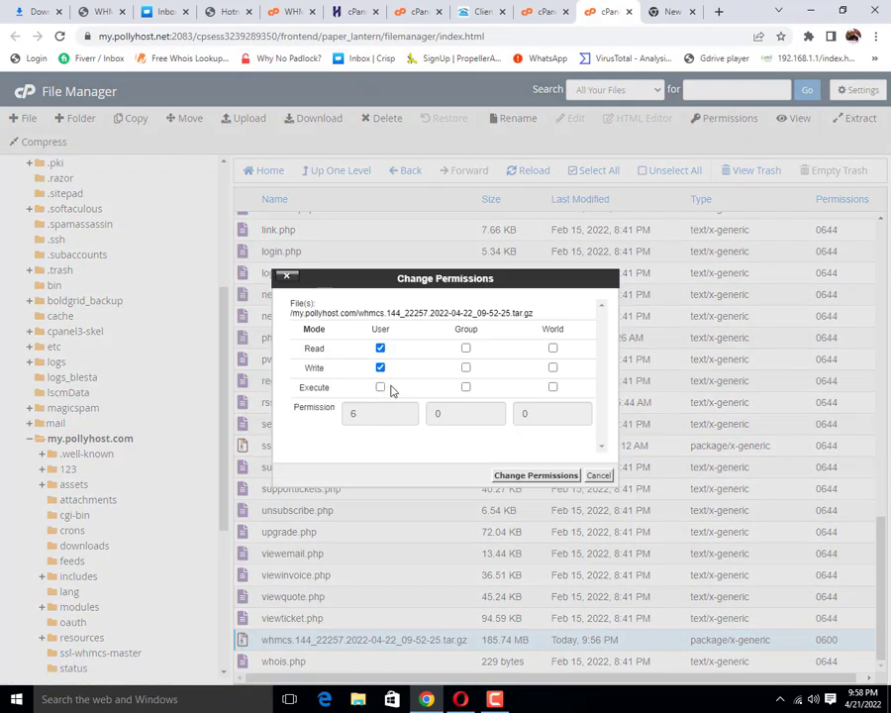
left_click(465, 347)
left_click(466, 367)
left_click(553, 348)
left_click(552, 367)
left_click(552, 388)
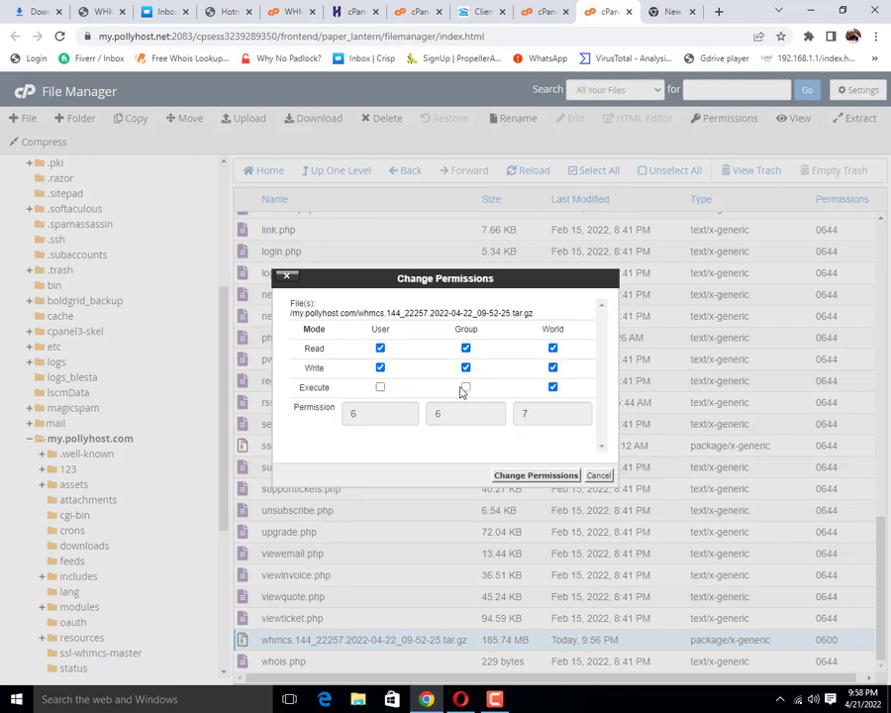
left_click(466, 388)
left_click(380, 388)
left_click(536, 476)
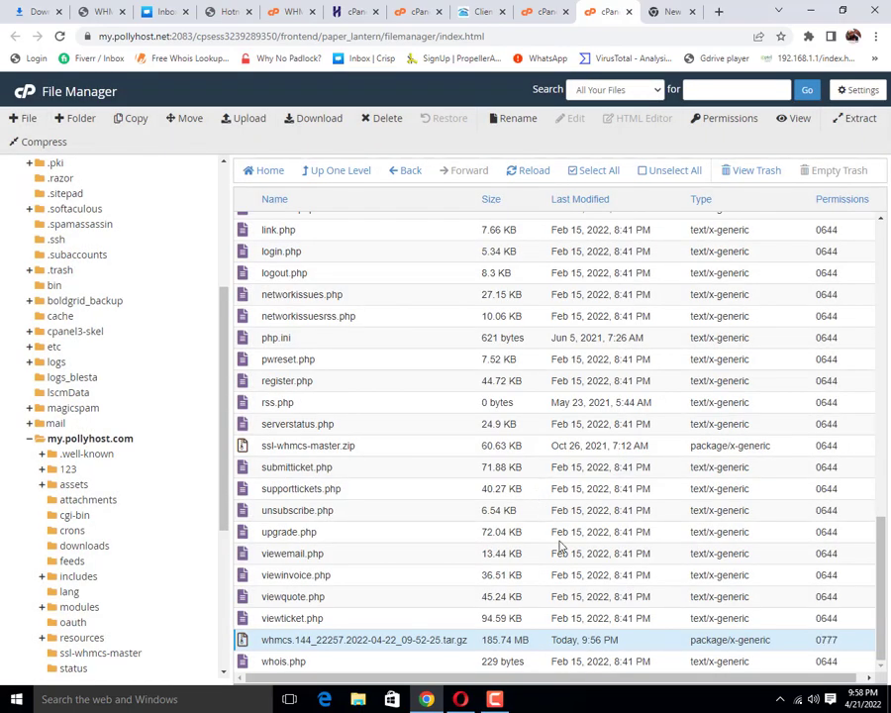
left_click(676, 11)
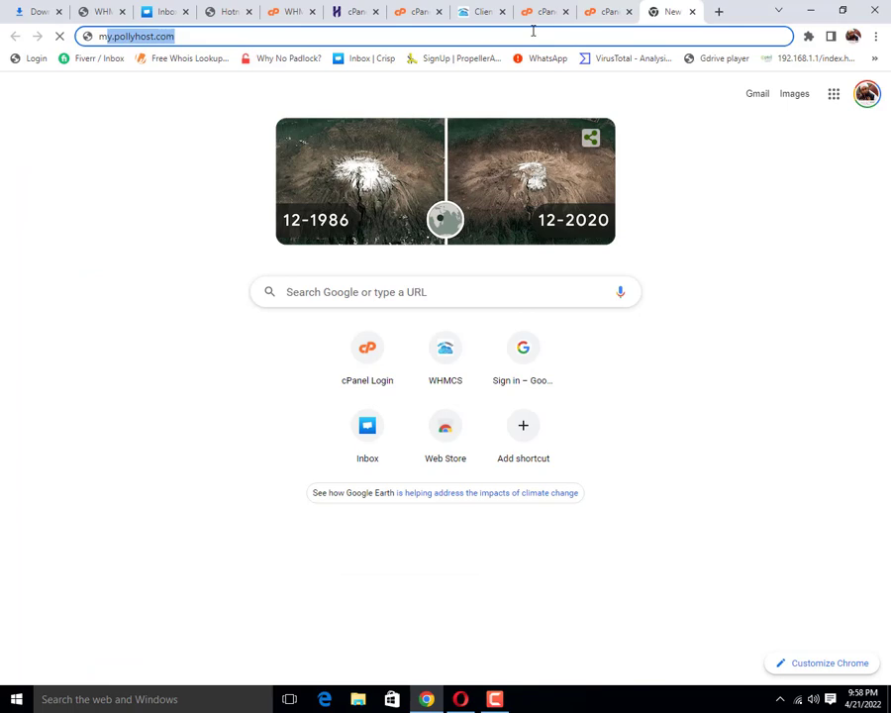
type("my.pollyhost.com/")
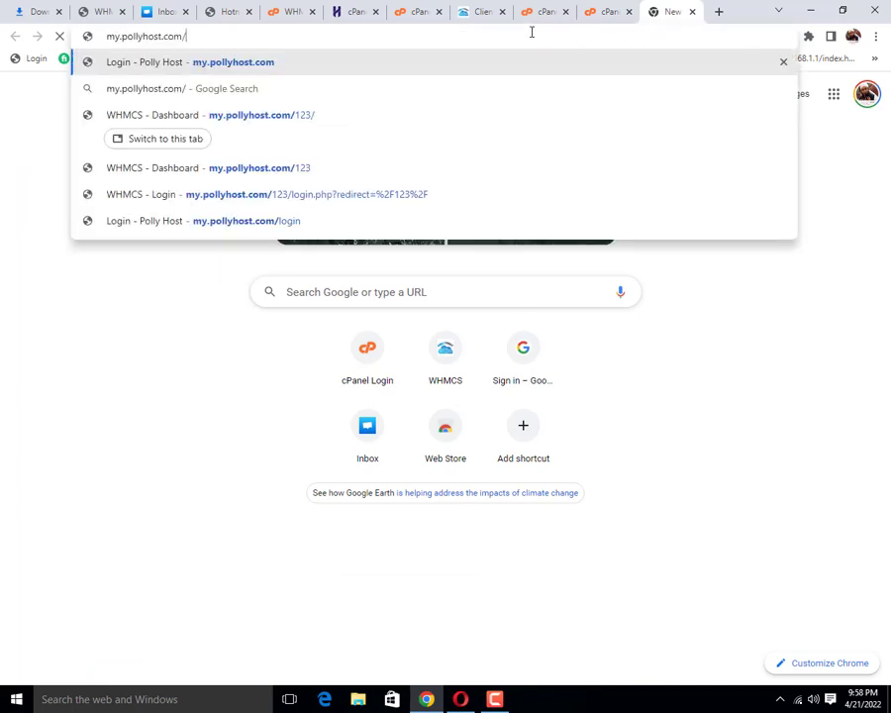
type("whmcs.144_22257.2022-04-22_09-52-25.tar.gz")
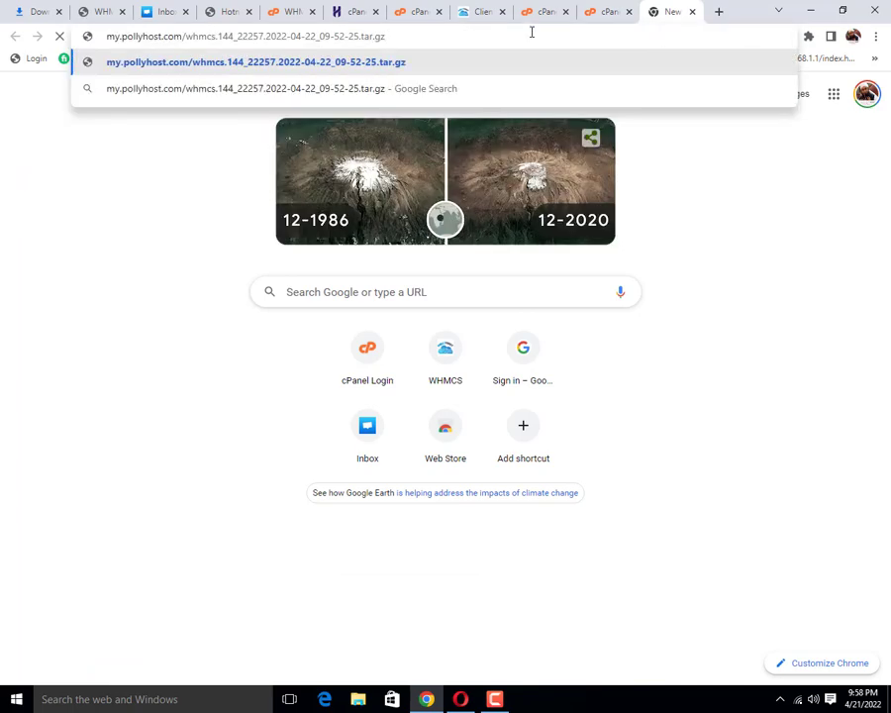
key("ctrl+a")
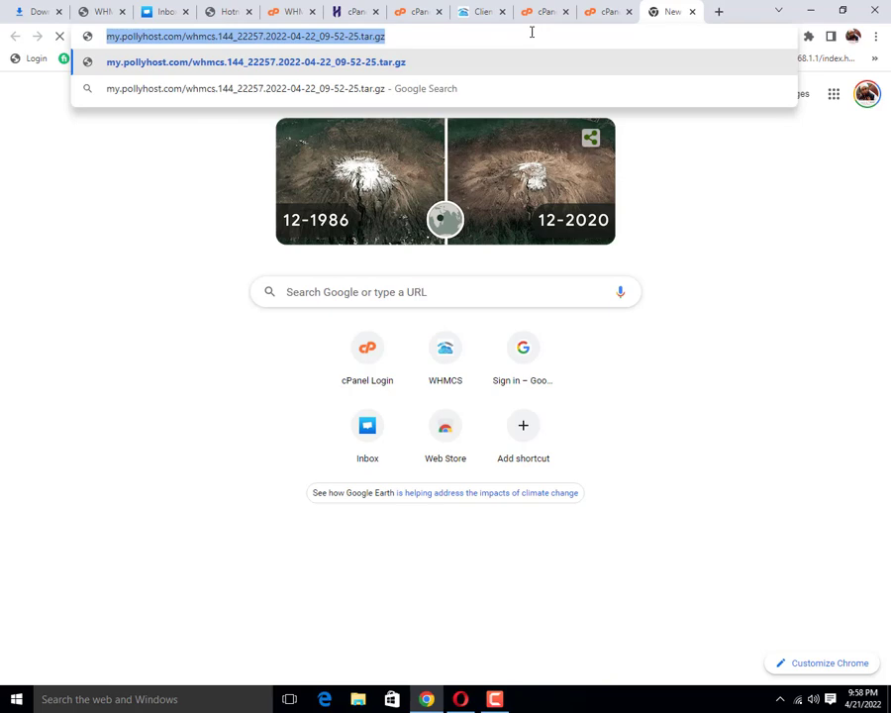
key("Home")
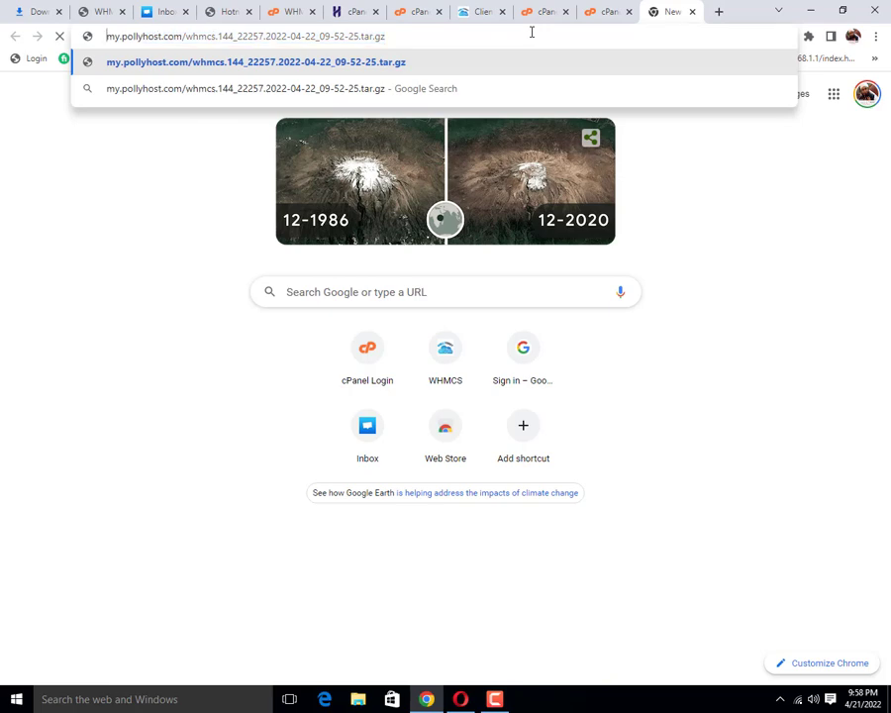
type("http")
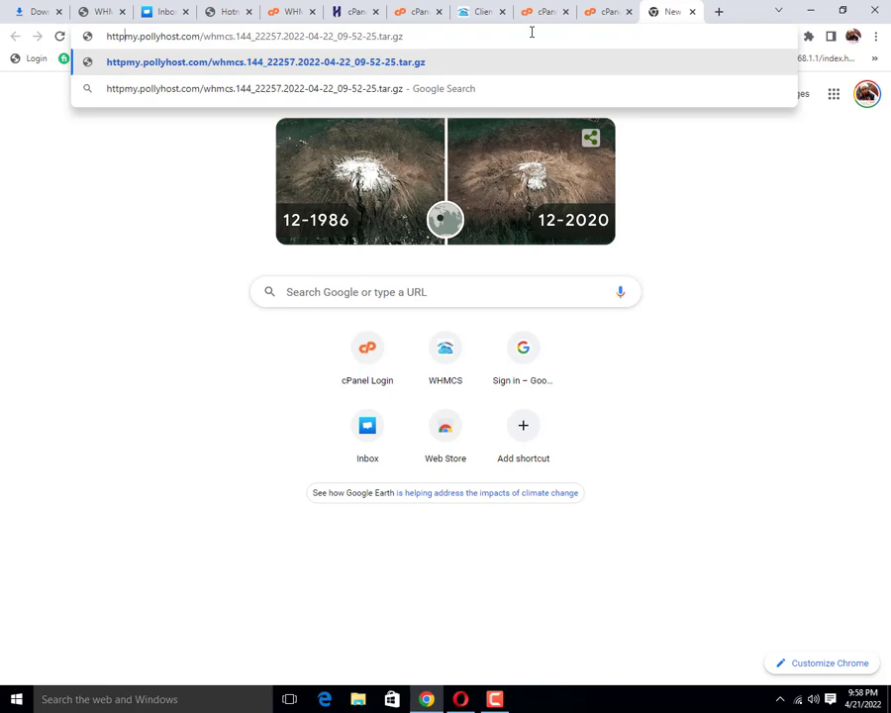
type("s")
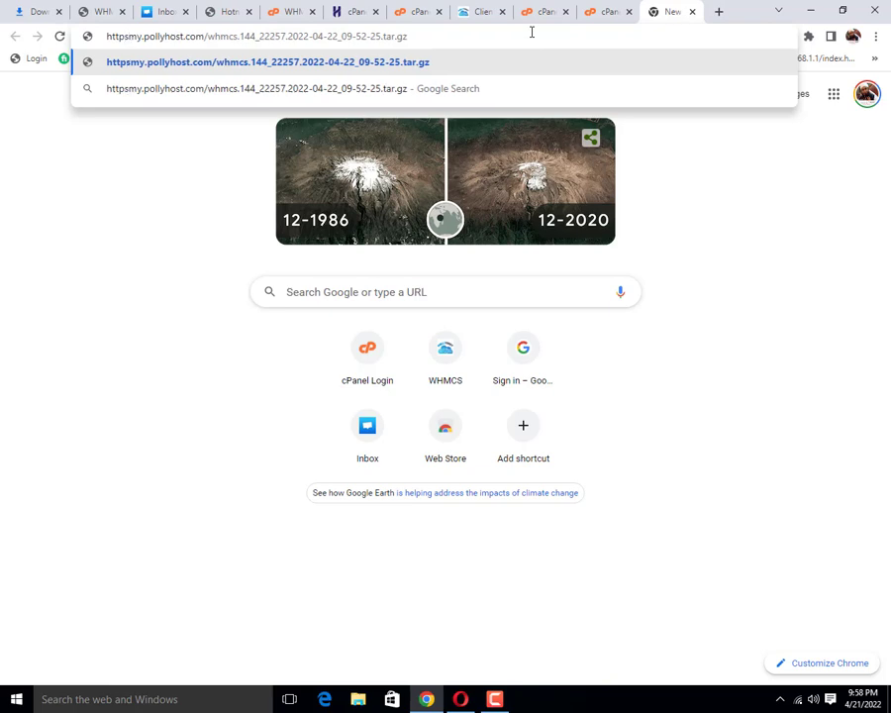
type("://")
key("ctrl+a")
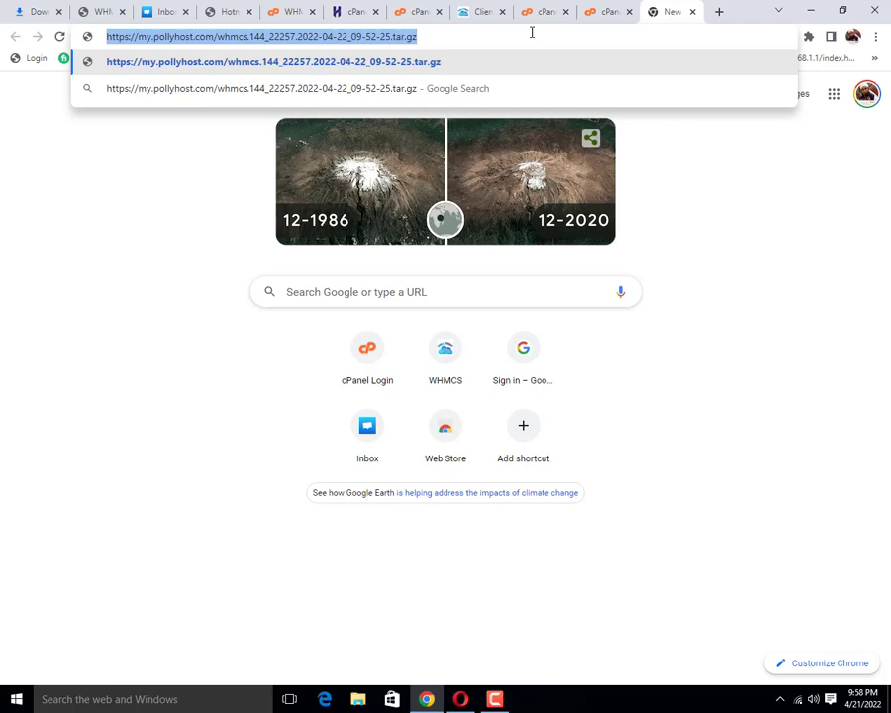
key("Return")
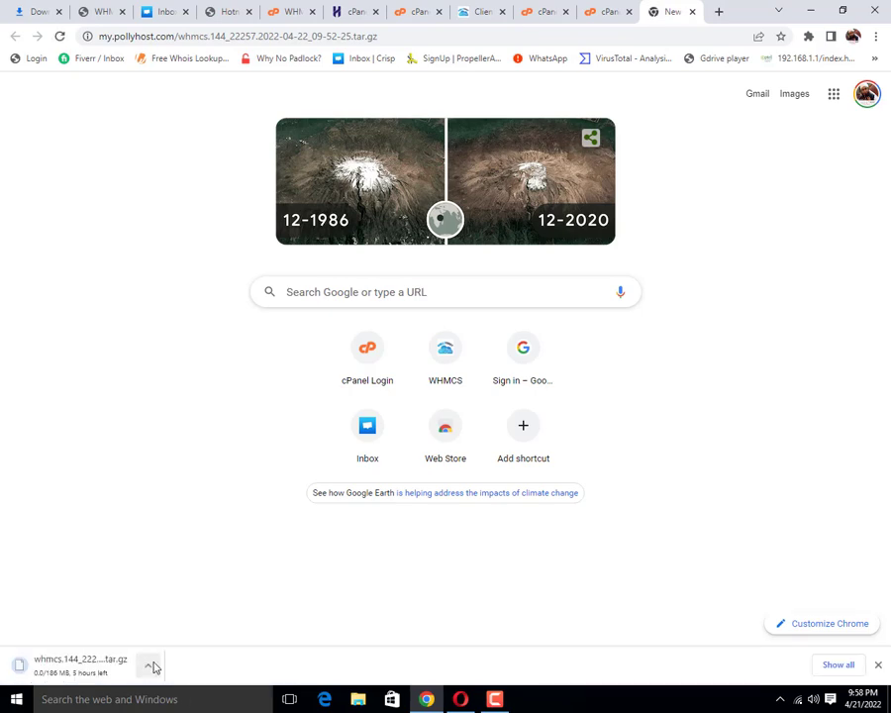
Cancel the WHMCS archive's download in the browser's download list and return to File Manager
key("ctrl+j")
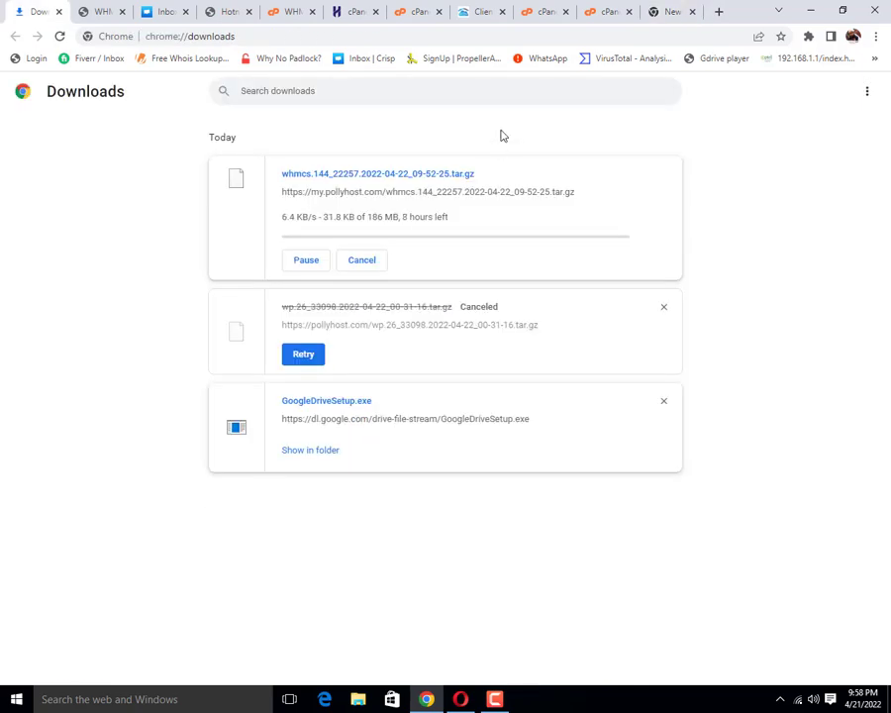
left_click(362, 262)
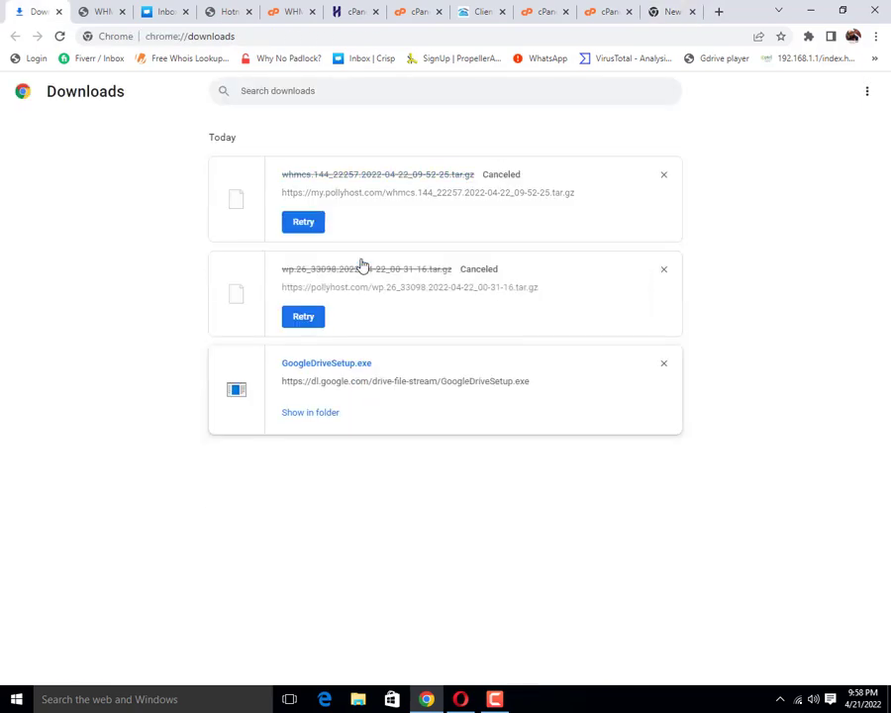
left_click(594, 14)
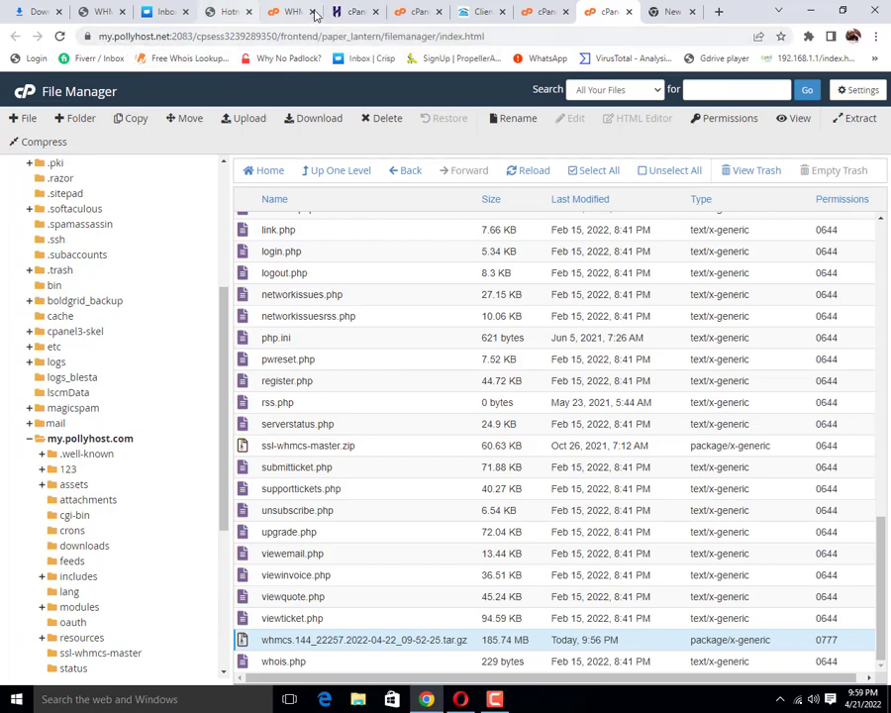
Switch to the cPanel account on ns5000583 and open a fresh Terminal session from its home page
left_click(356, 12)
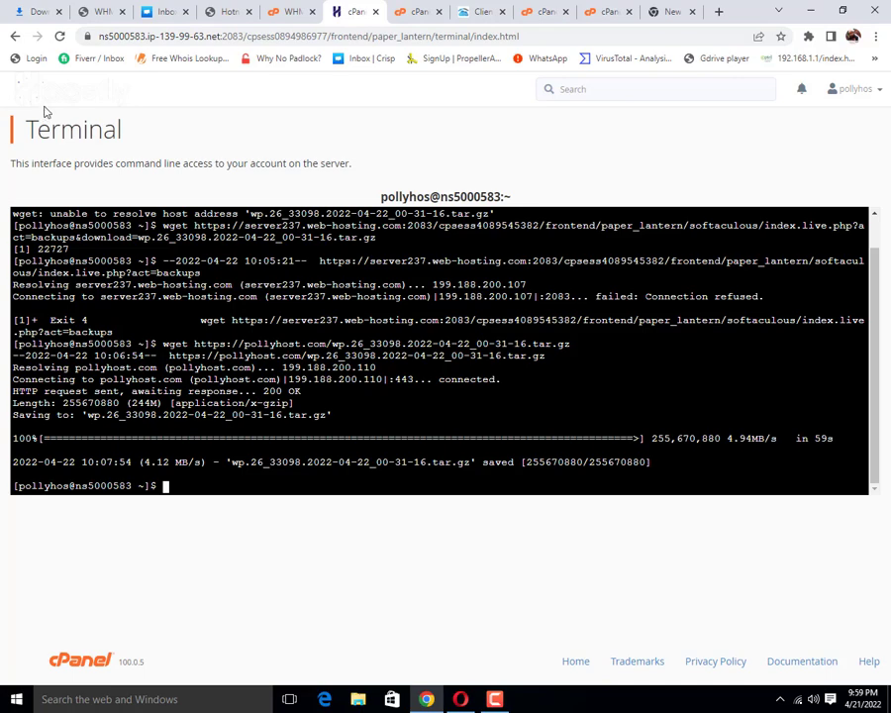
key("F5")
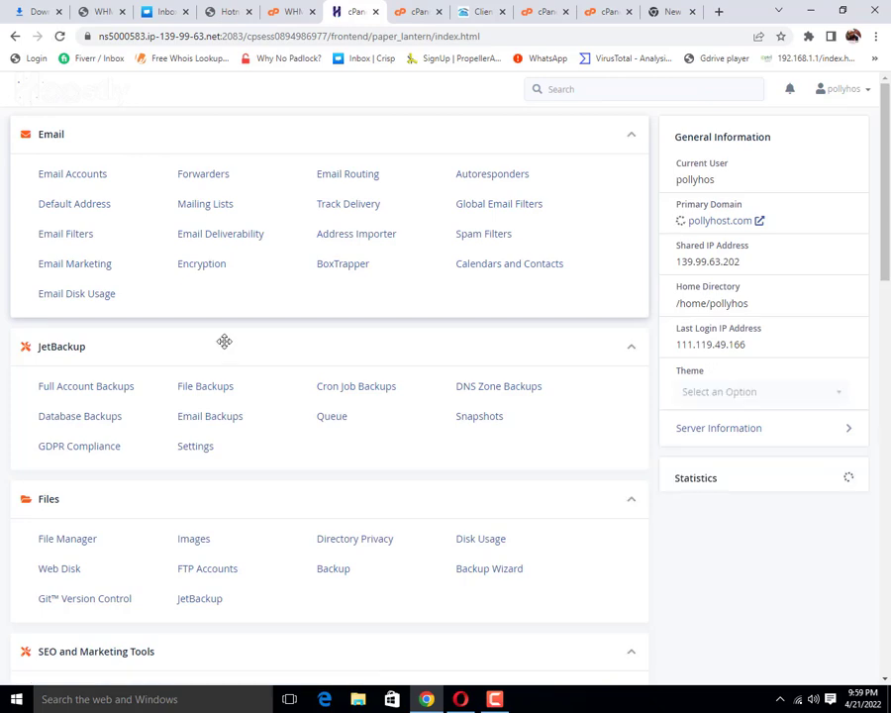
scroll(208, 275, "down", 4)
scroll(206, 468, "down", 5)
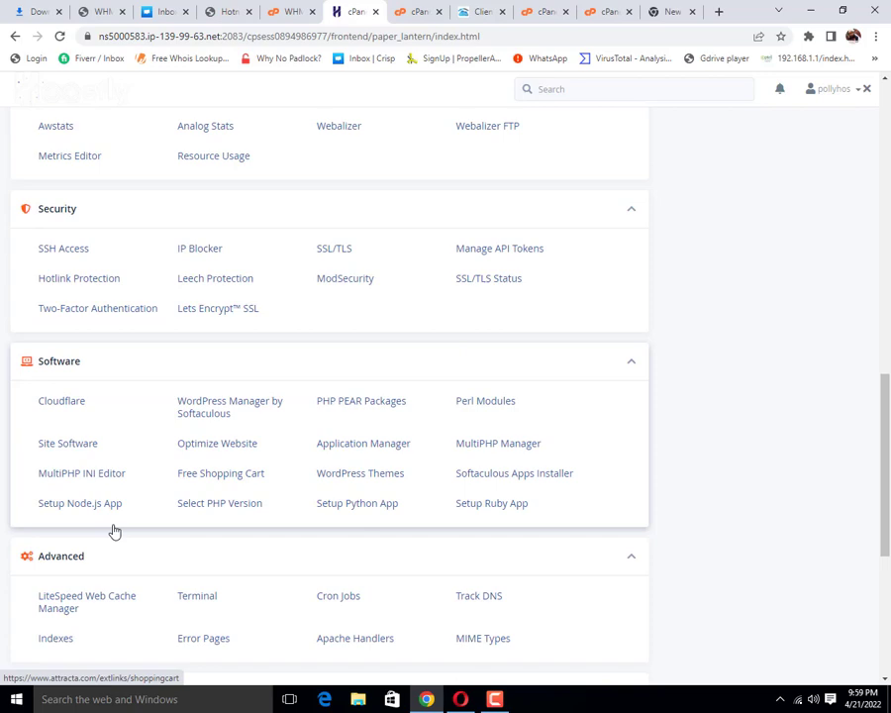
scroll(97, 511, "down", 1)
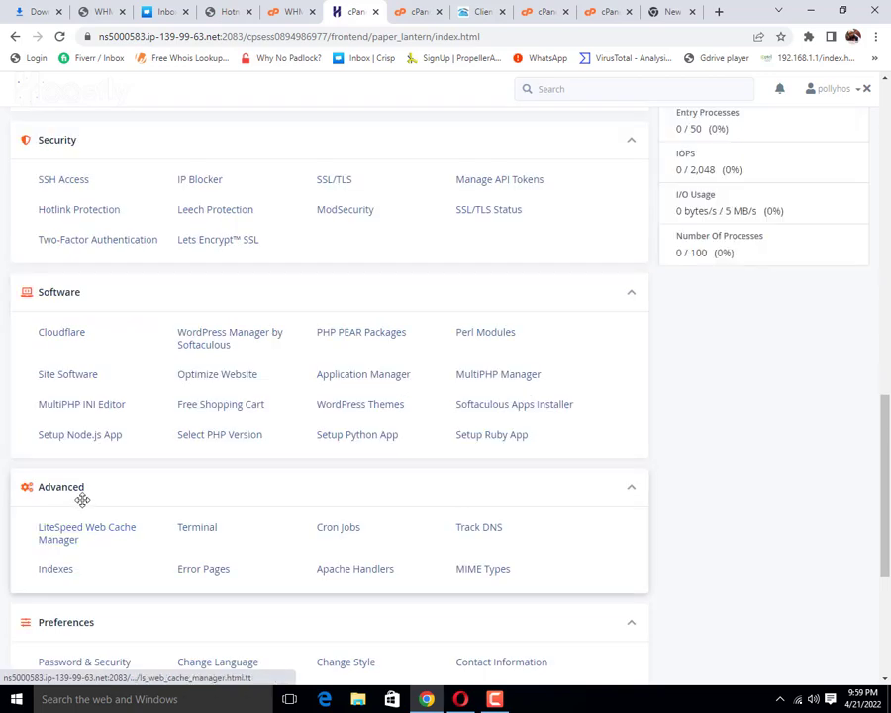
left_click(206, 536)
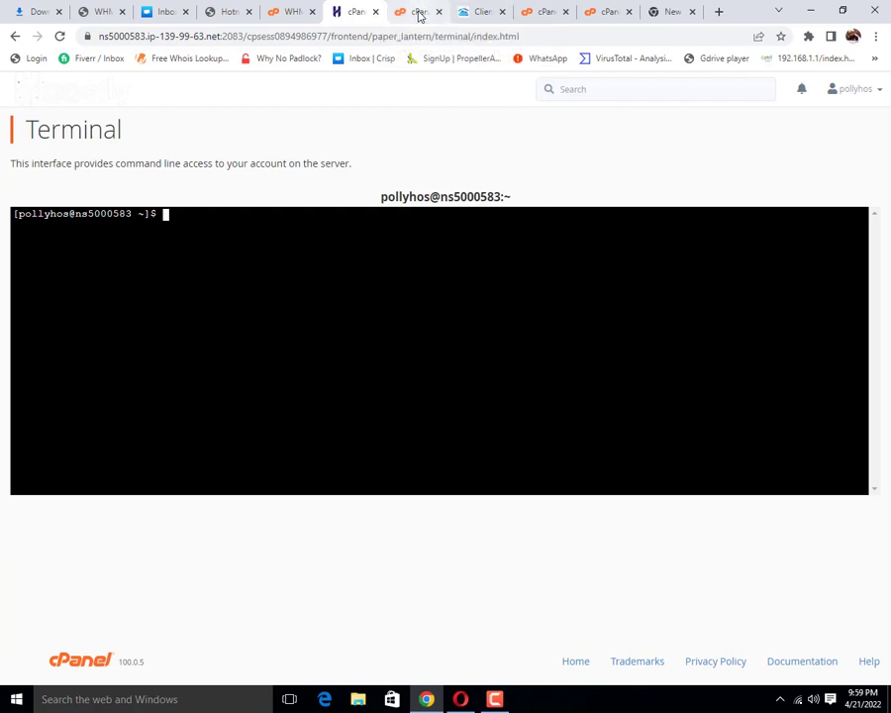
Try to change the Terminal's directory with cd /softaculous_backups, copying the folder name from this account's File Manager
type("cd/")
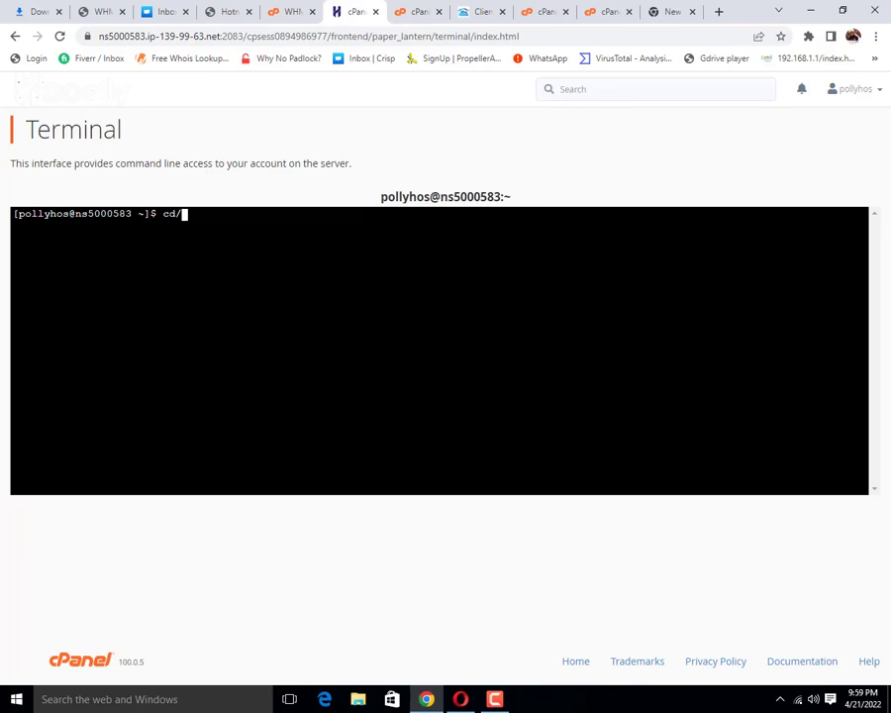
key("BackSpace")
type("/")
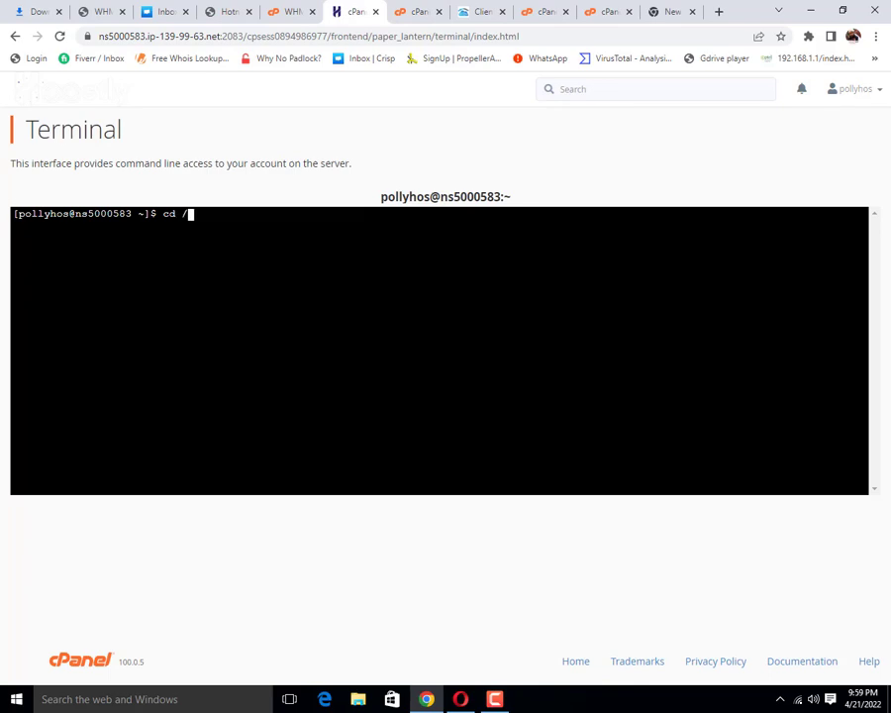
left_click(418, 12)
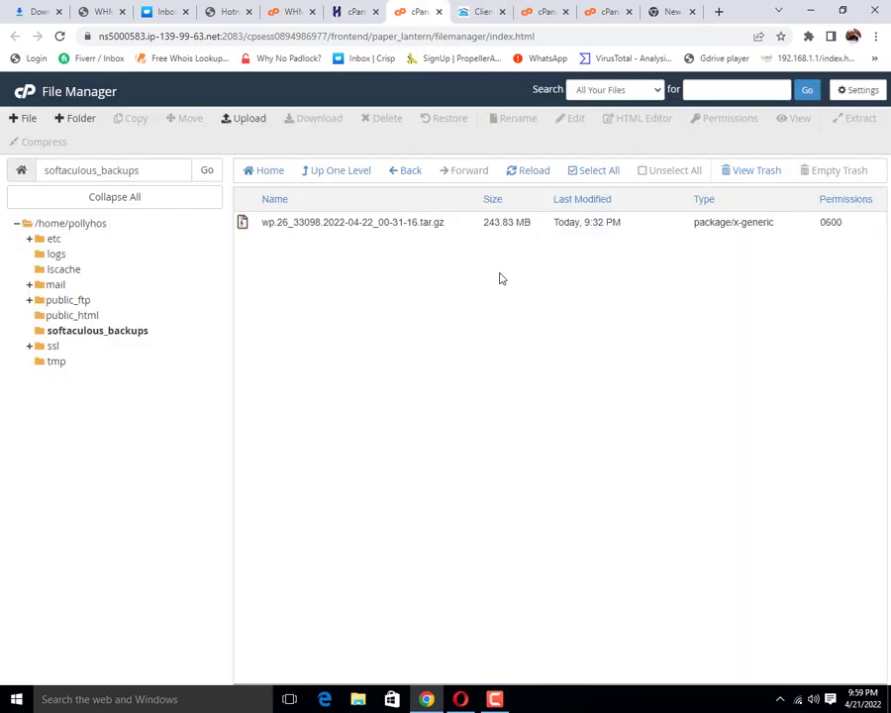
left_click(89, 226)
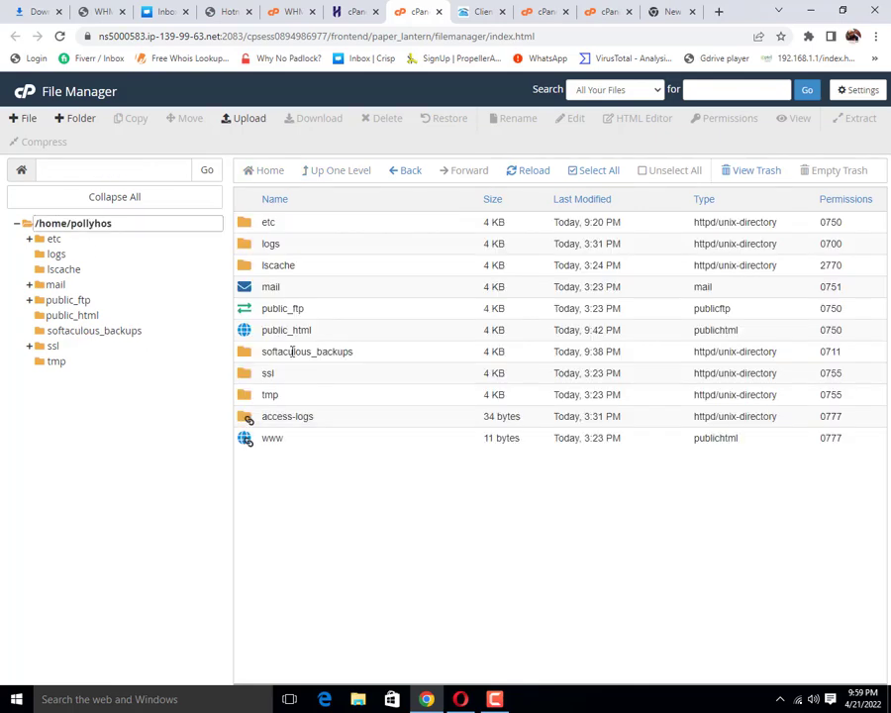
double_click(292, 353)
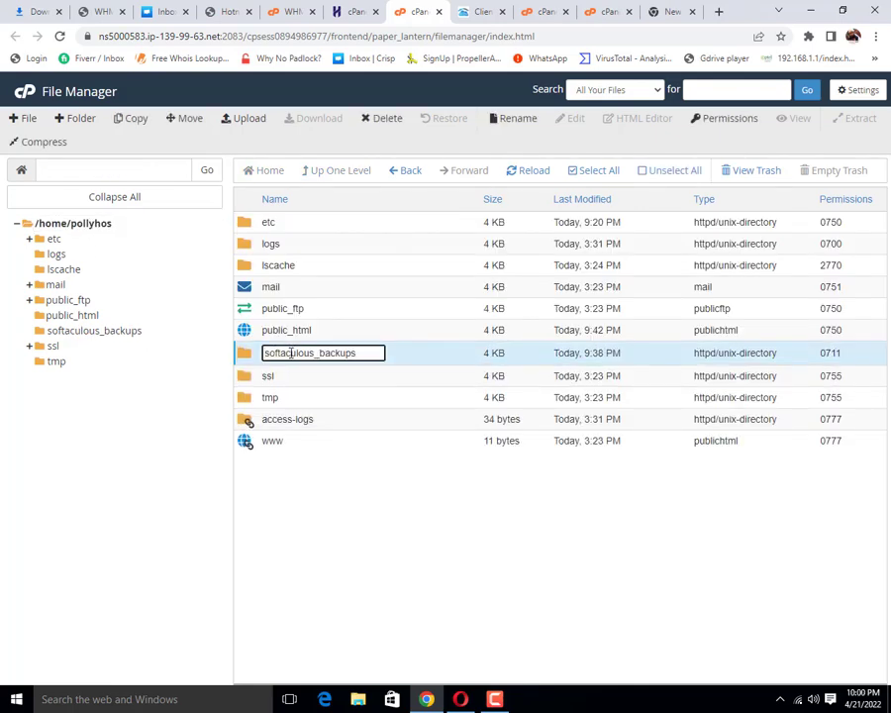
double_click(291, 353)
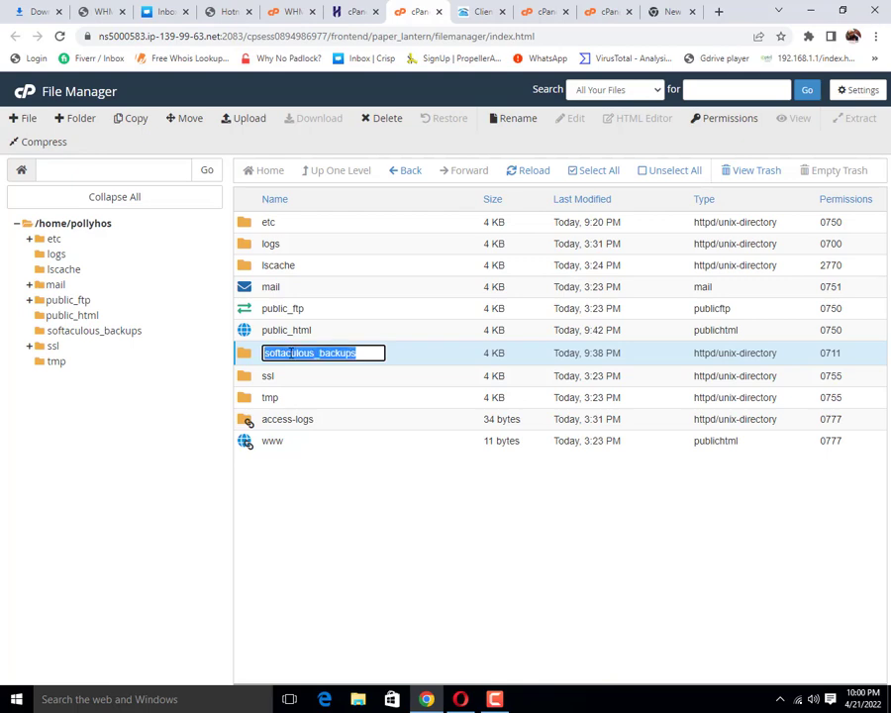
left_click(352, 14)
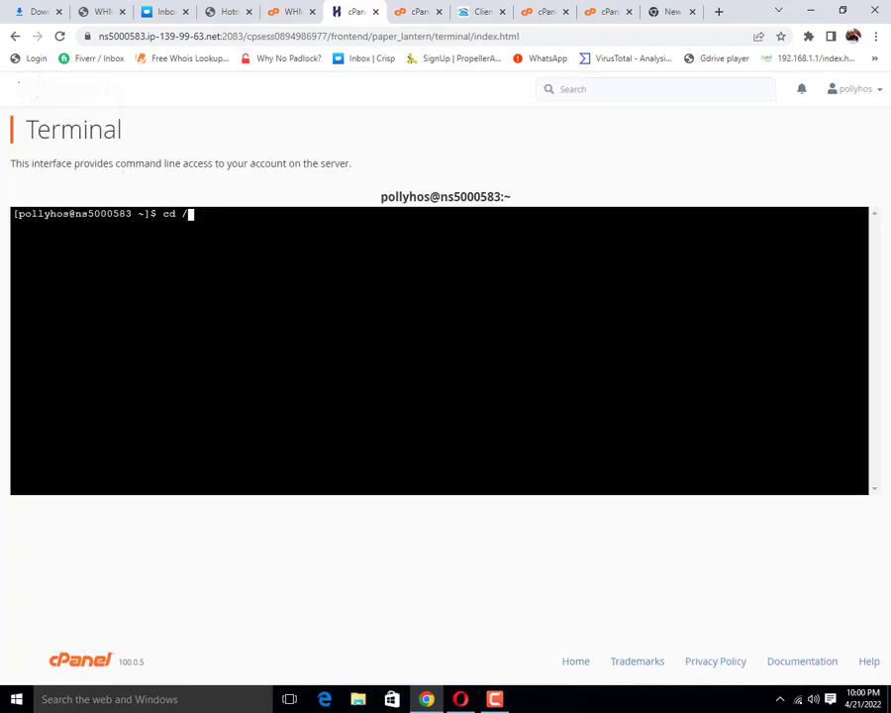
right_click(259, 219)
left_click(315, 318)
key("Return")
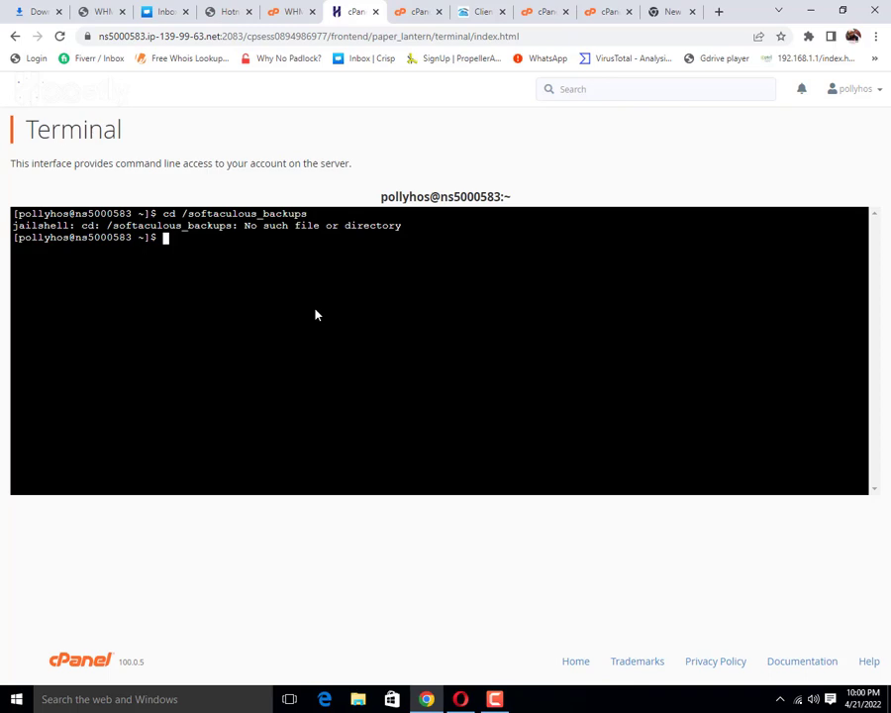
Copy the full my.pollyhost.com address of the WHMCS backup archive and return to the Terminal
left_click(679, 12)
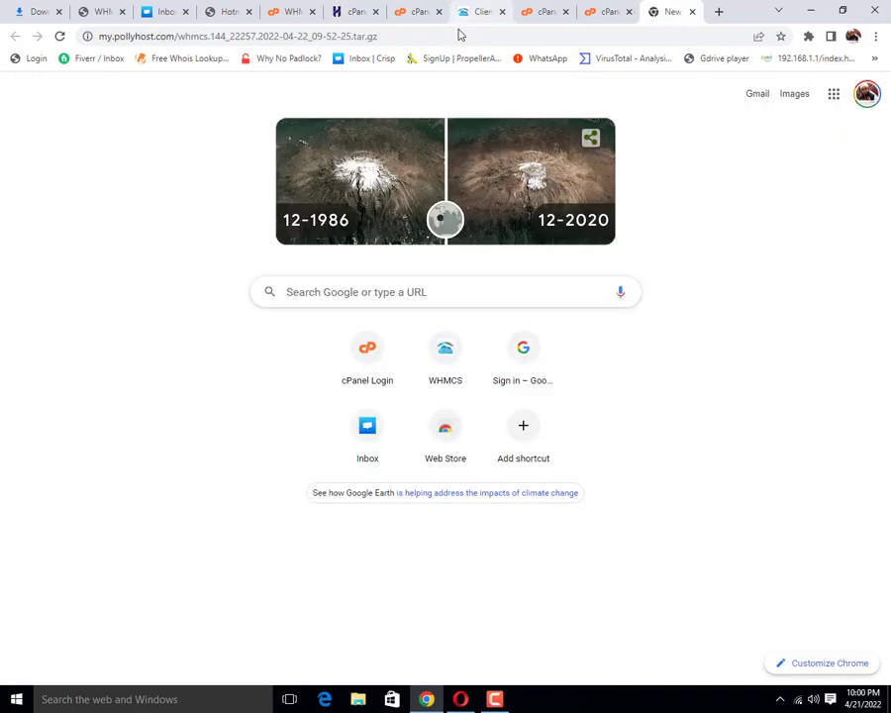
left_click_drag(459, 35, 20, 125)
key("ctrl+c")
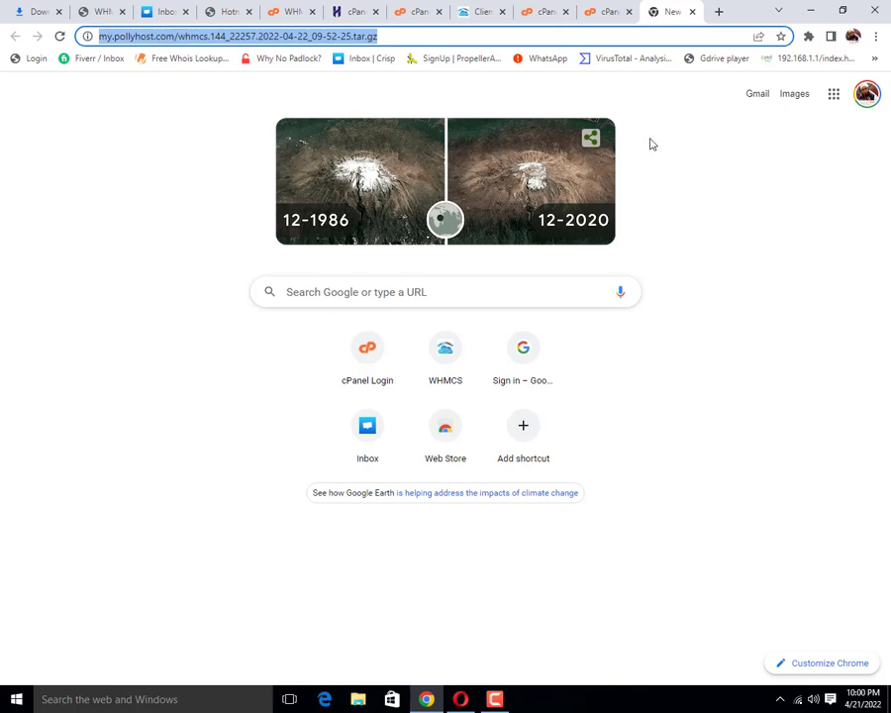
left_click(412, 11)
left_click(348, 12)
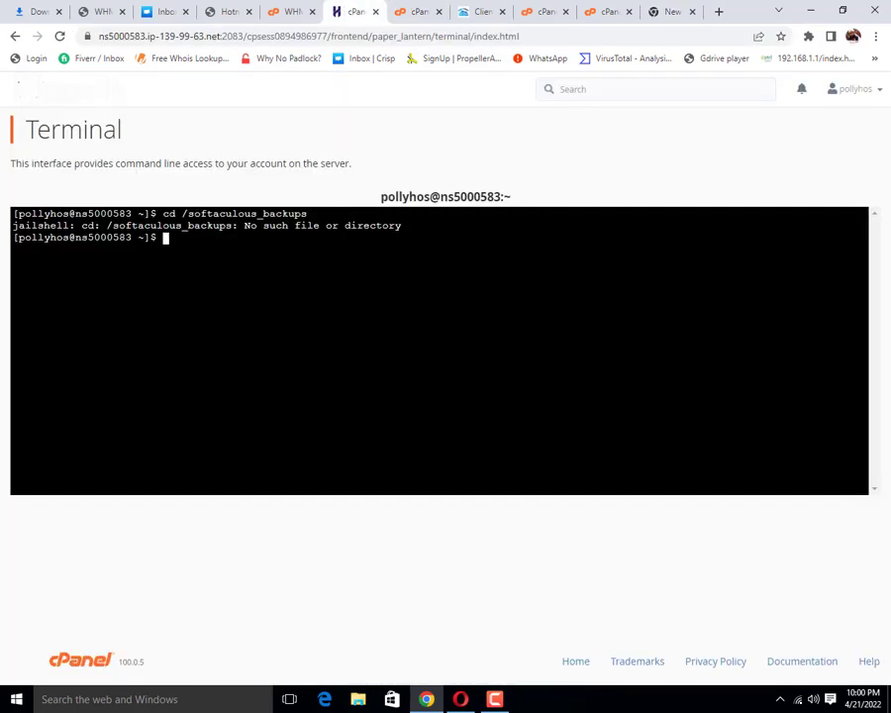
Download the WHMCS backup archive from its my.pollyhost.com address into the account's home directory with wget in the Terminal
right_click(291, 254)
left_click(213, 256)
type("wget")
right_click(212, 245)
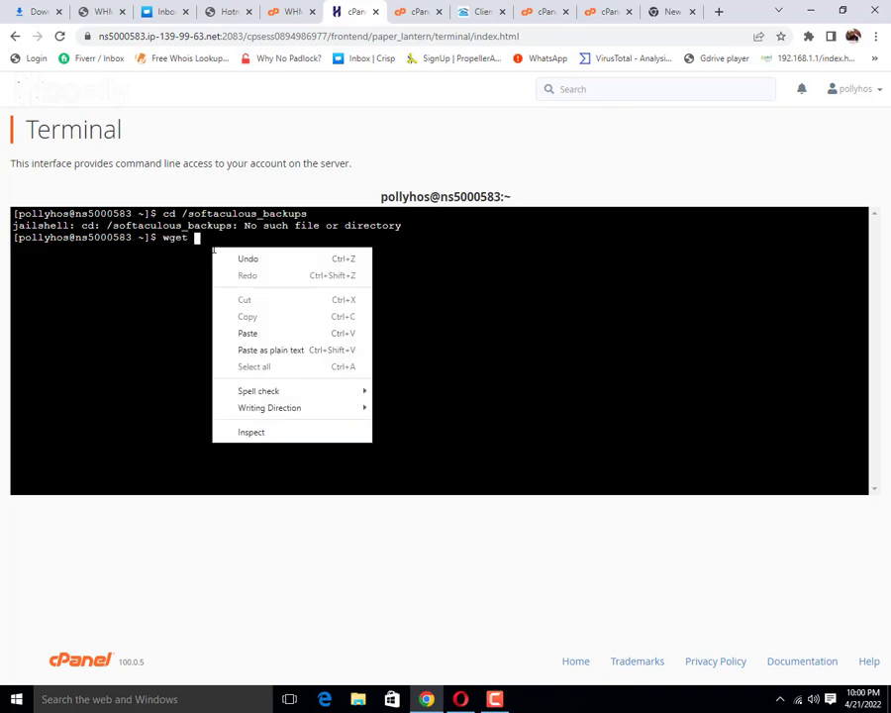
left_click(260, 333)
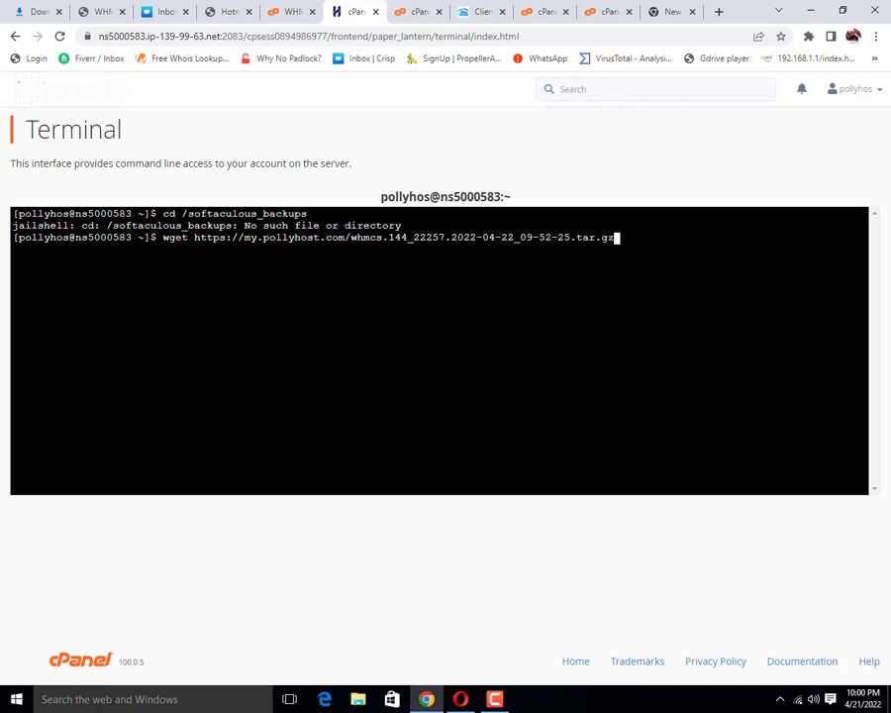
key("Return")
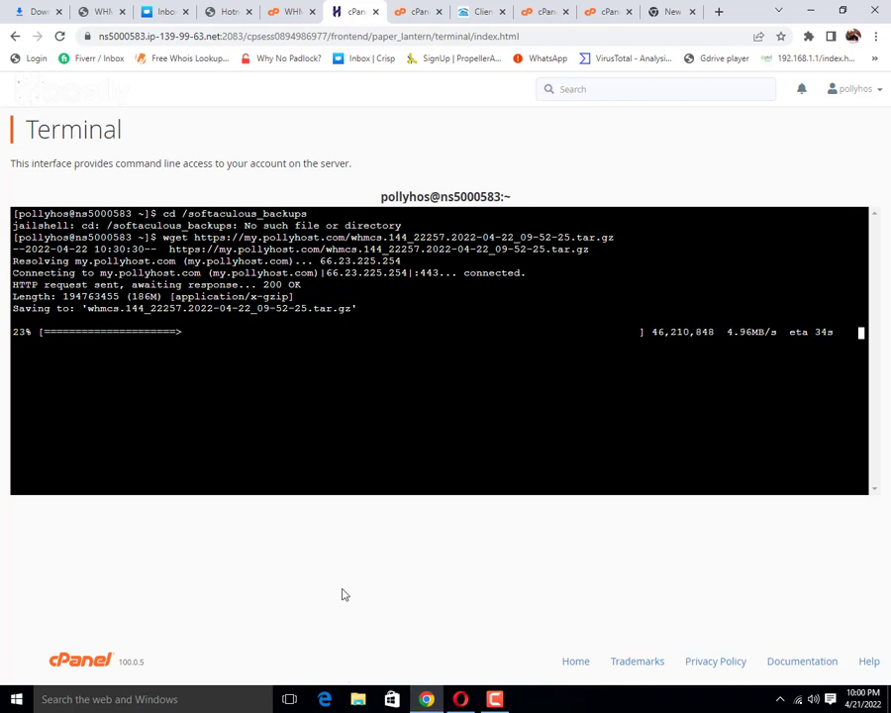
left_click(485, 703)
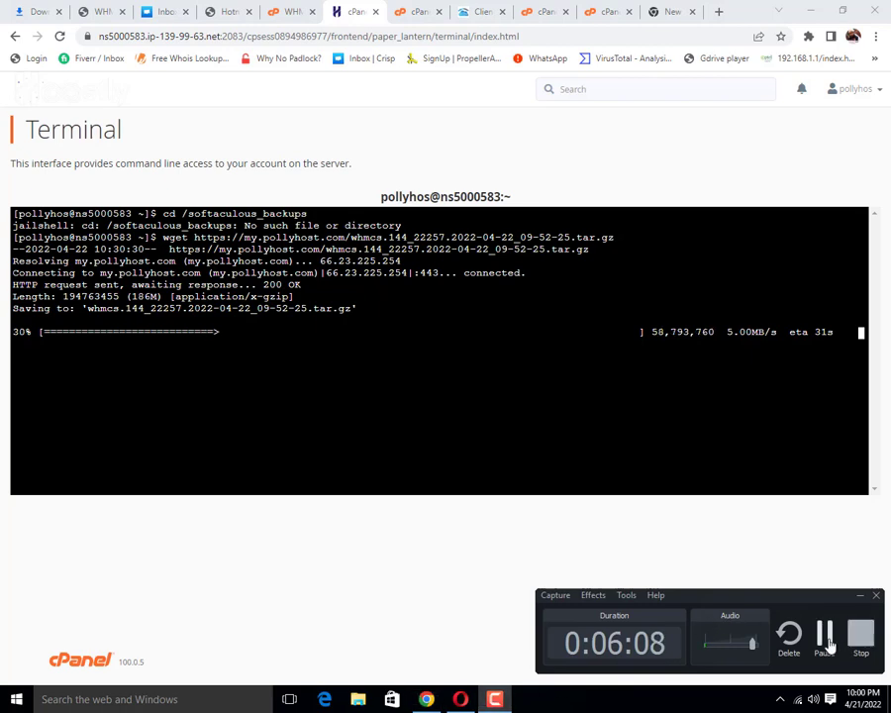
left_click(827, 637)
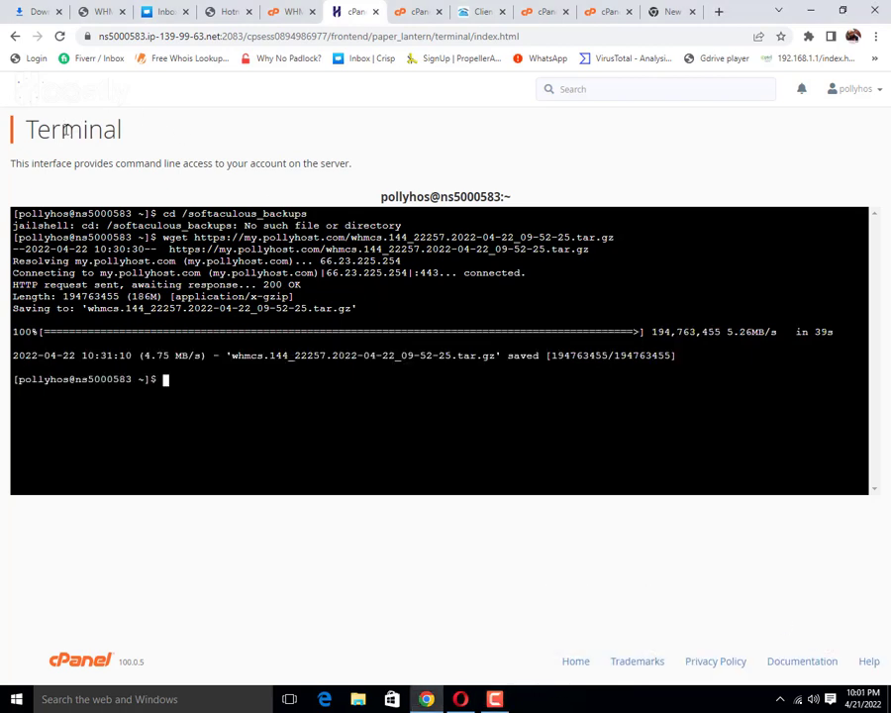
Open the cPanel home page in a new tab and reload the home directory listing in File Manager
right_click(33, 96)
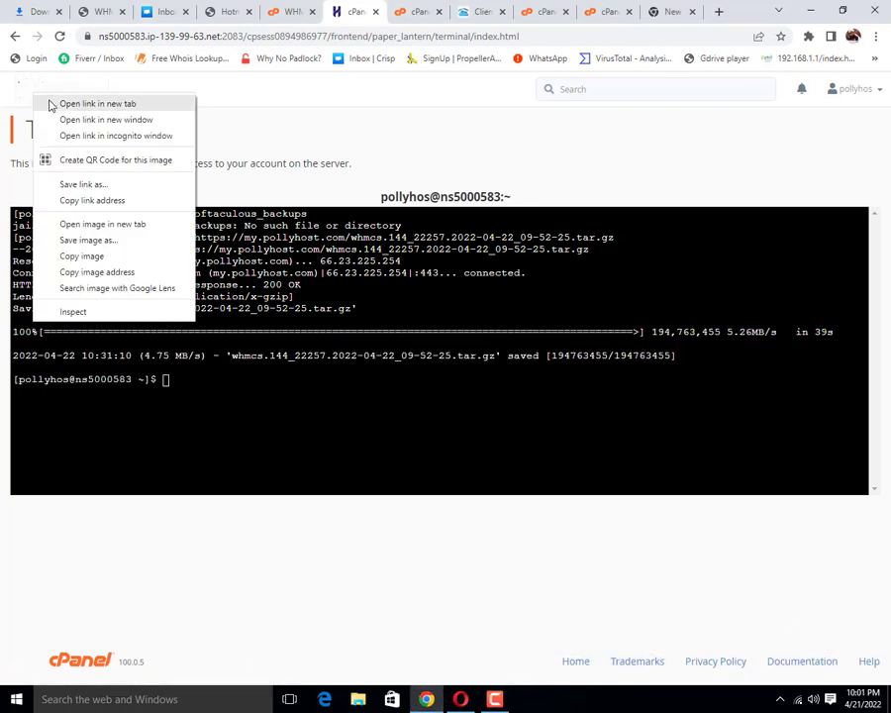
left_click(57, 103)
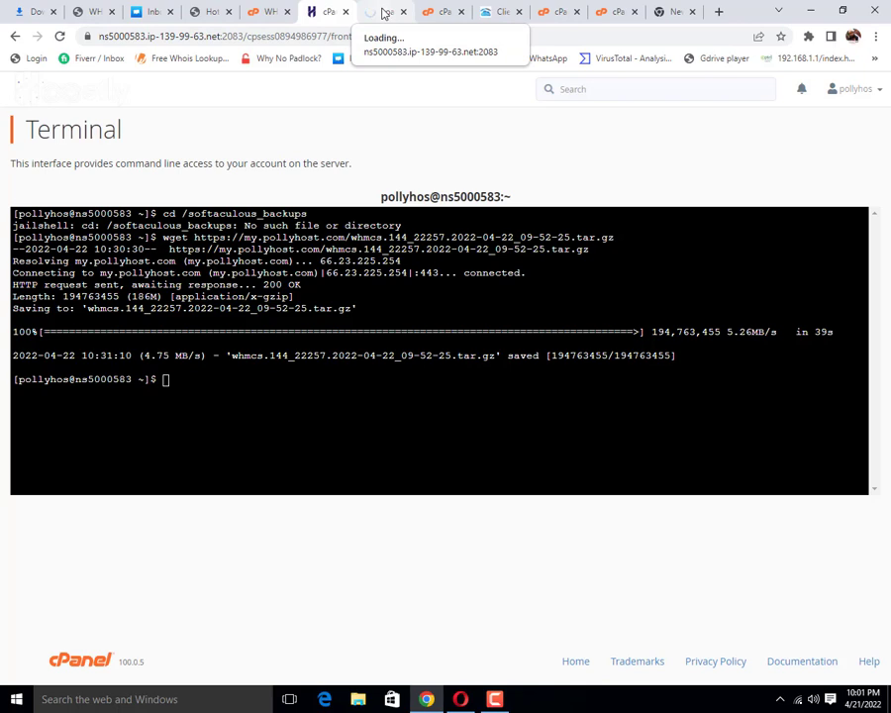
left_click(439, 14)
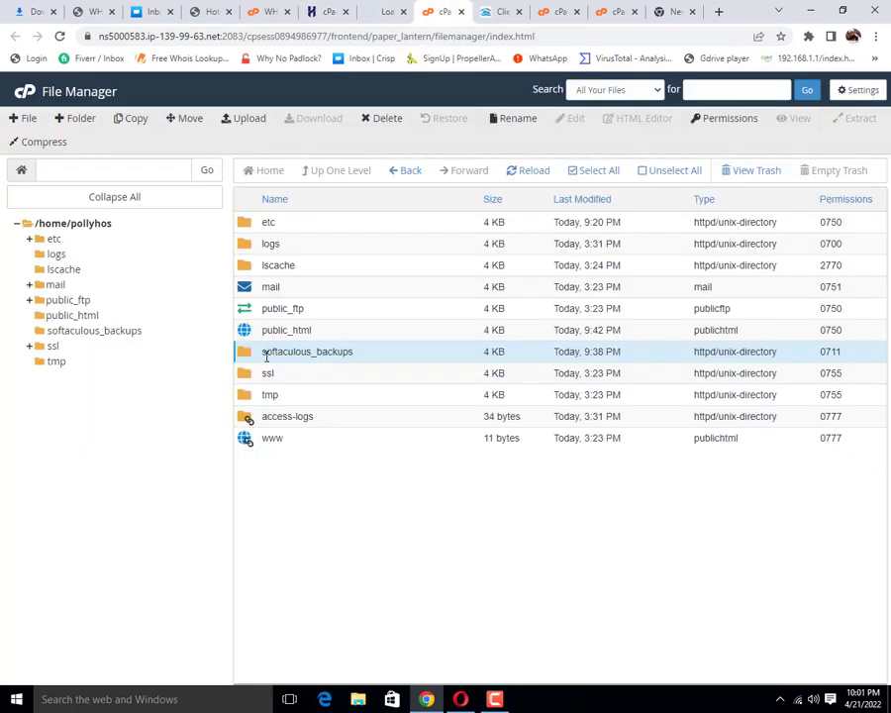
left_click(519, 174)
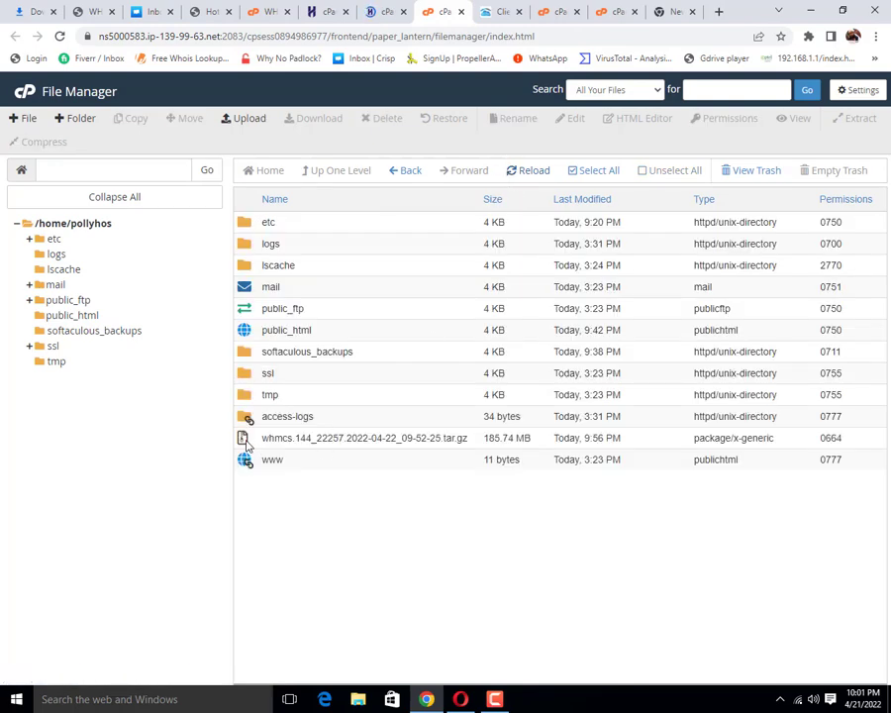
Move whmcs.144_22257.2022-04-22_09-52-25.tar.gz into the softaculous_backups folder, using the folder name copied from File Manager as the destination path
left_click(287, 352)
left_click(287, 351)
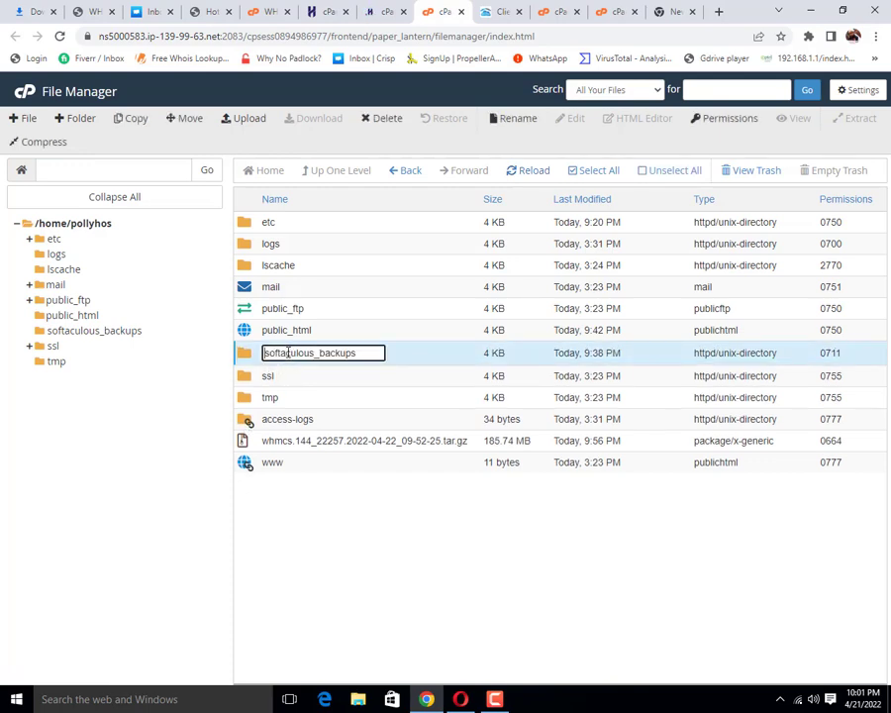
double_click(287, 352)
key("ctrl+c")
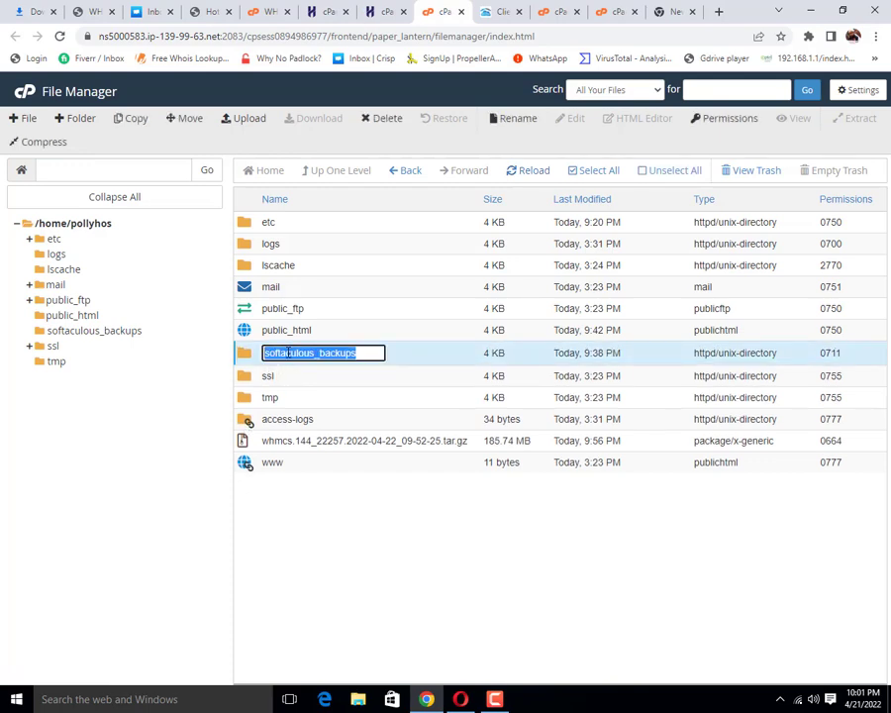
key("Escape")
right_click(243, 439)
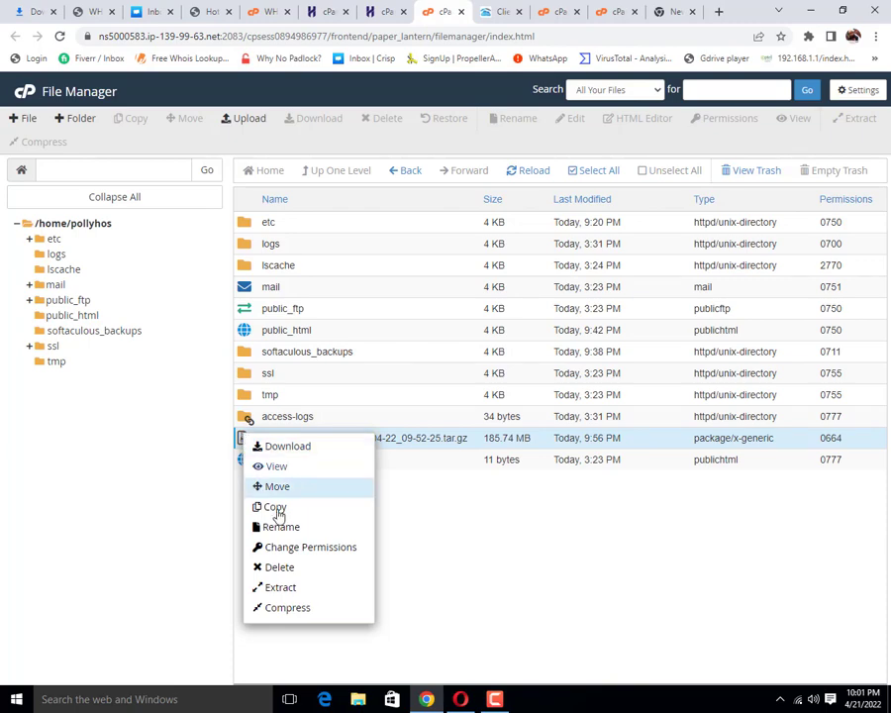
left_click(278, 485)
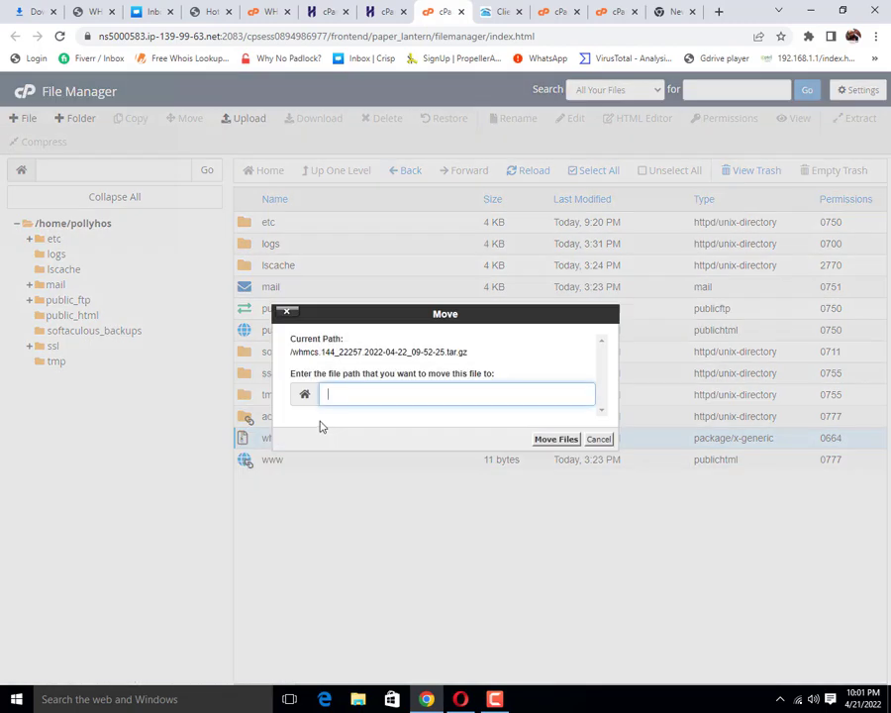
key("ctrl+v")
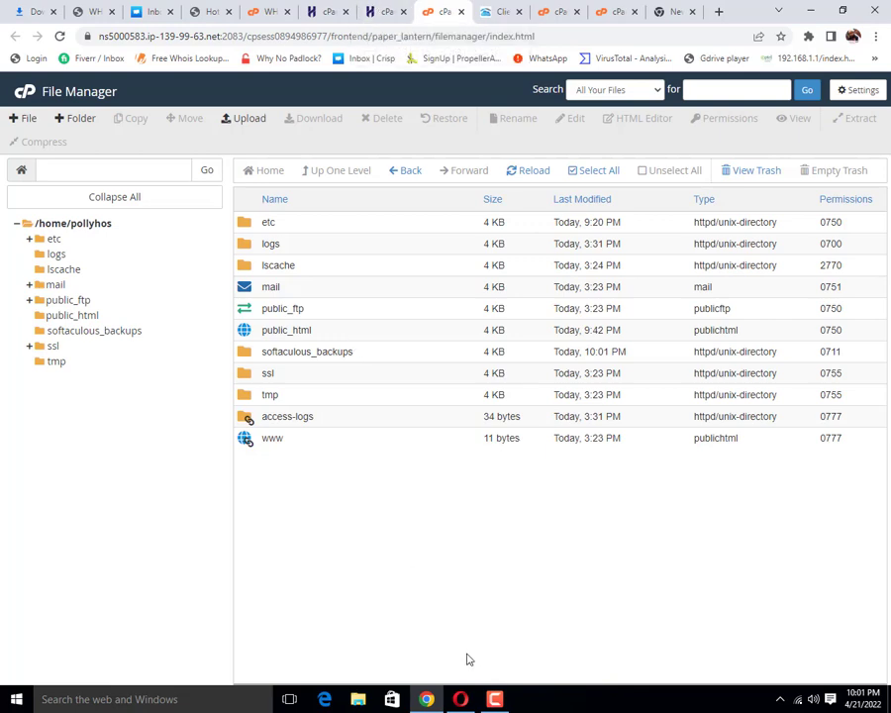
left_click(489, 700)
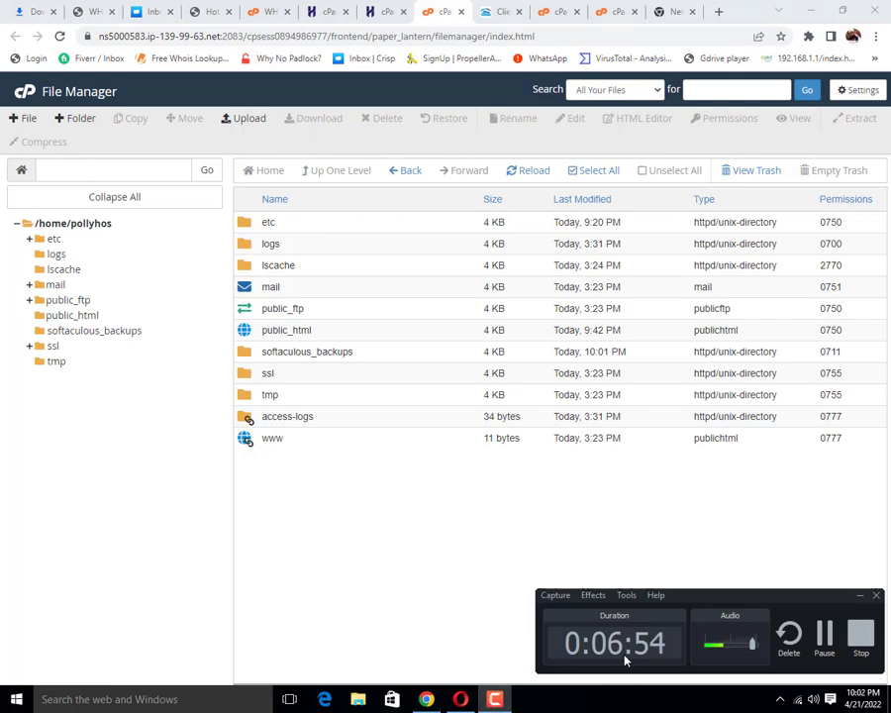
left_click(828, 638)
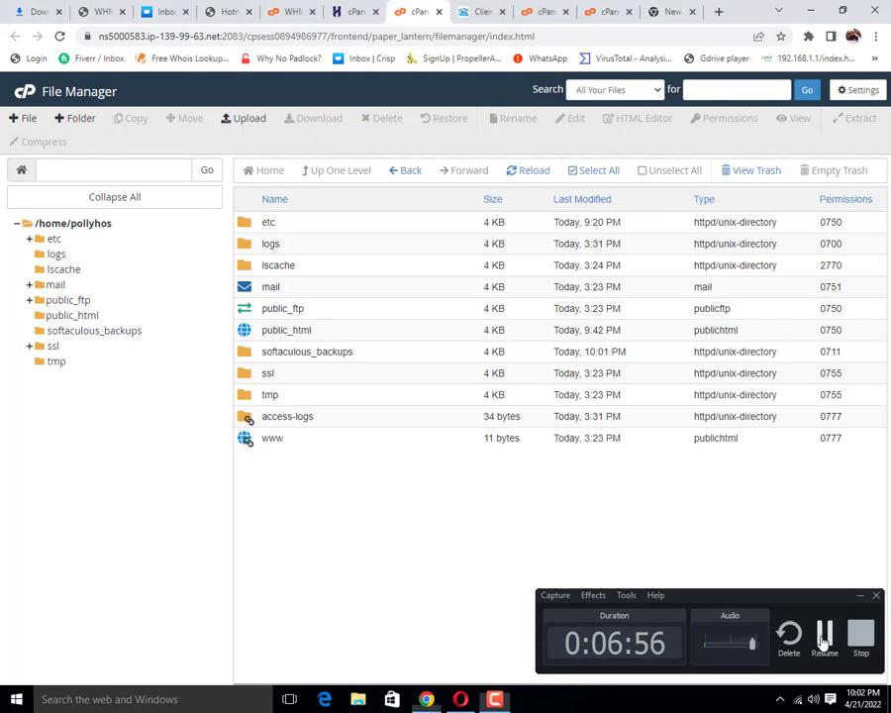
Open Softaculous from the cPanel home page through its WordPress script and go to Backups and Restore
left_click(19, 93)
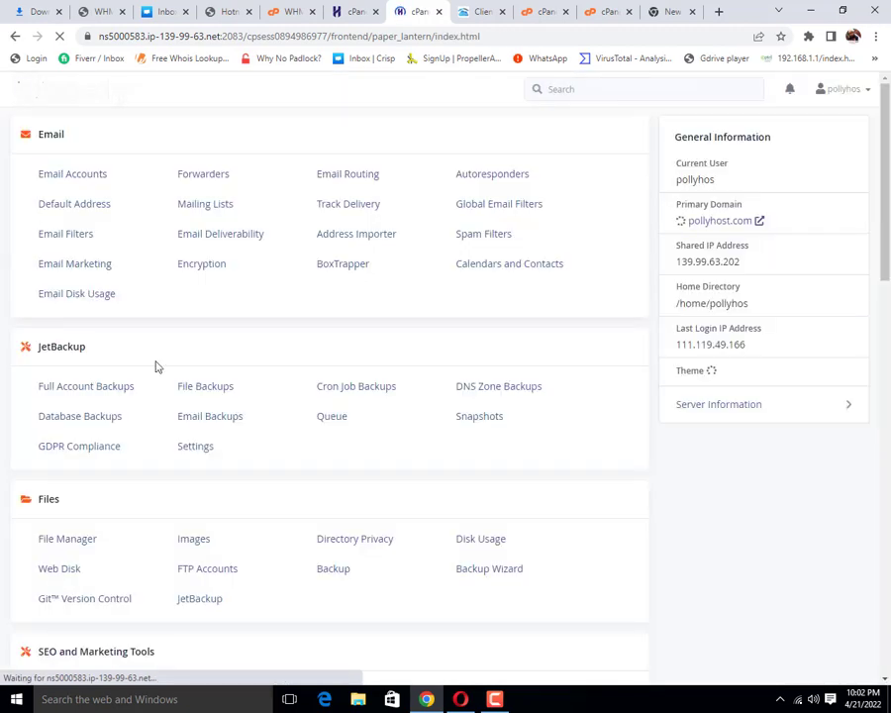
scroll(156, 367, "down", 20)
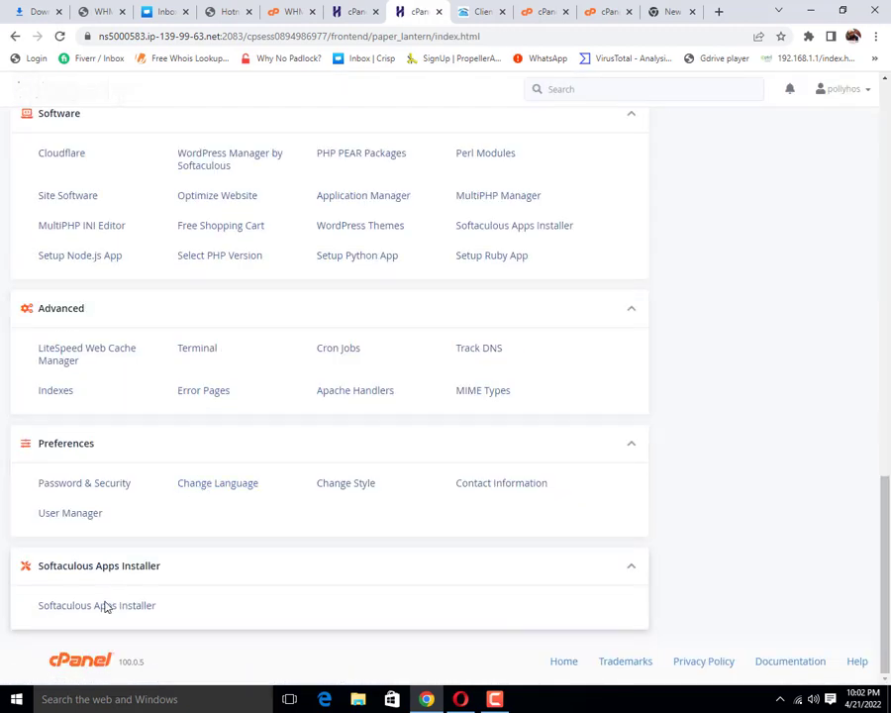
left_click(55, 637)
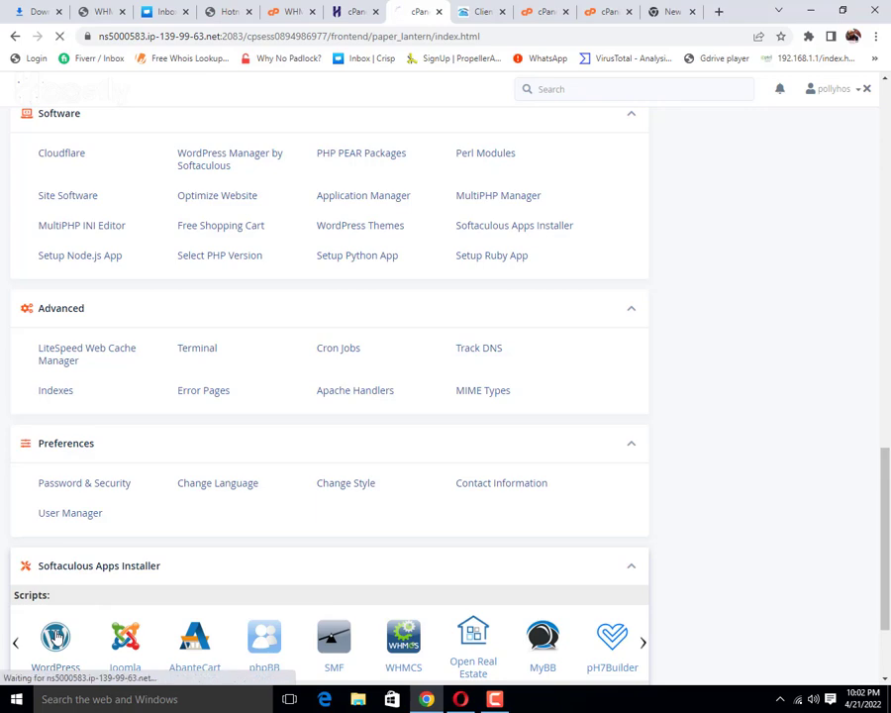
scroll(148, 535, "down", 3)
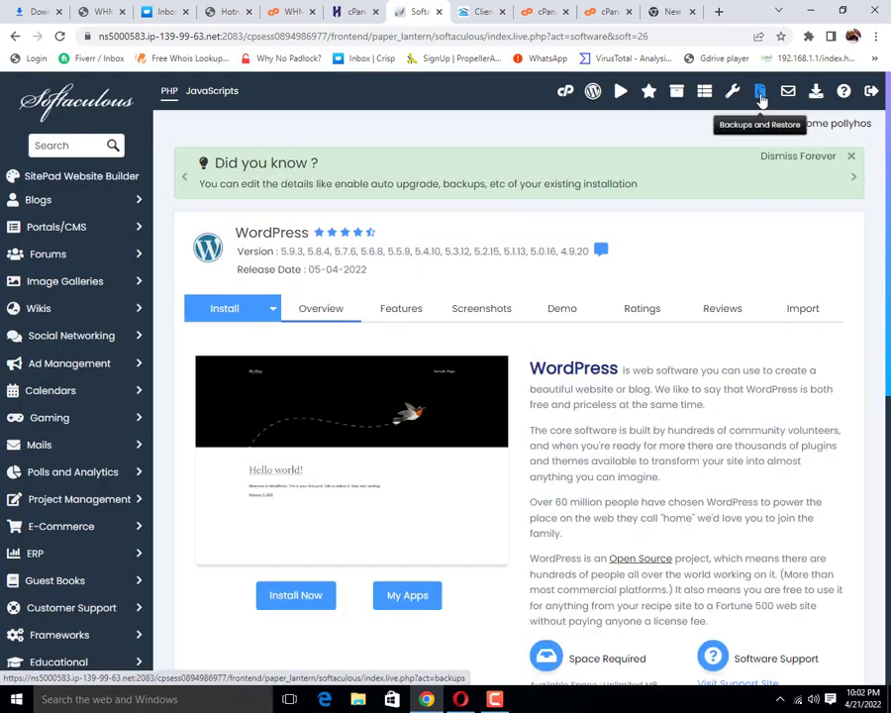
left_click(761, 96)
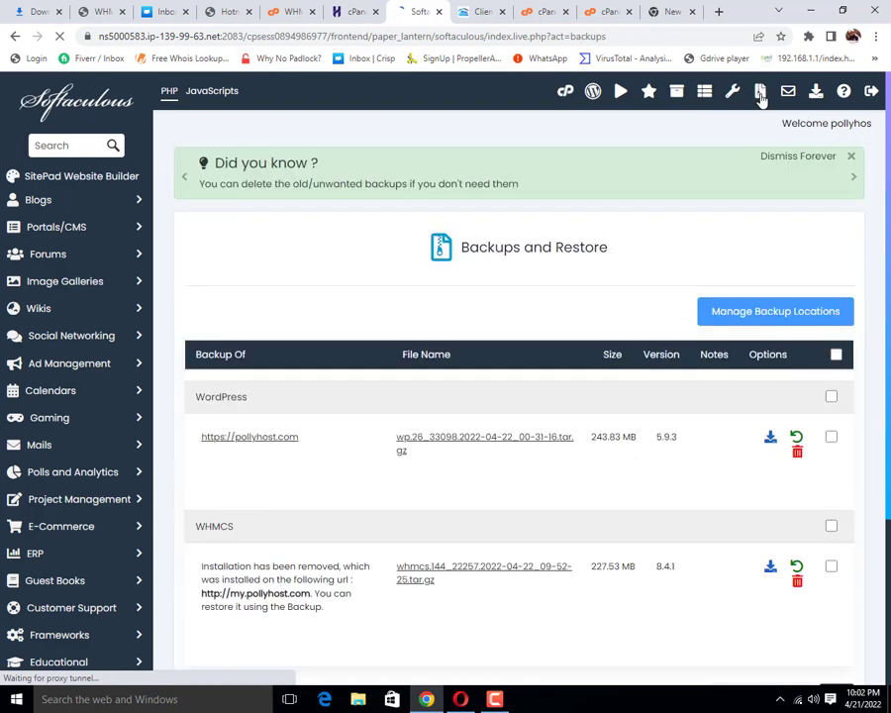
Open All Installations in a separate tab to check which scripts are installed, and return to Backups and Restore
right_click(679, 89)
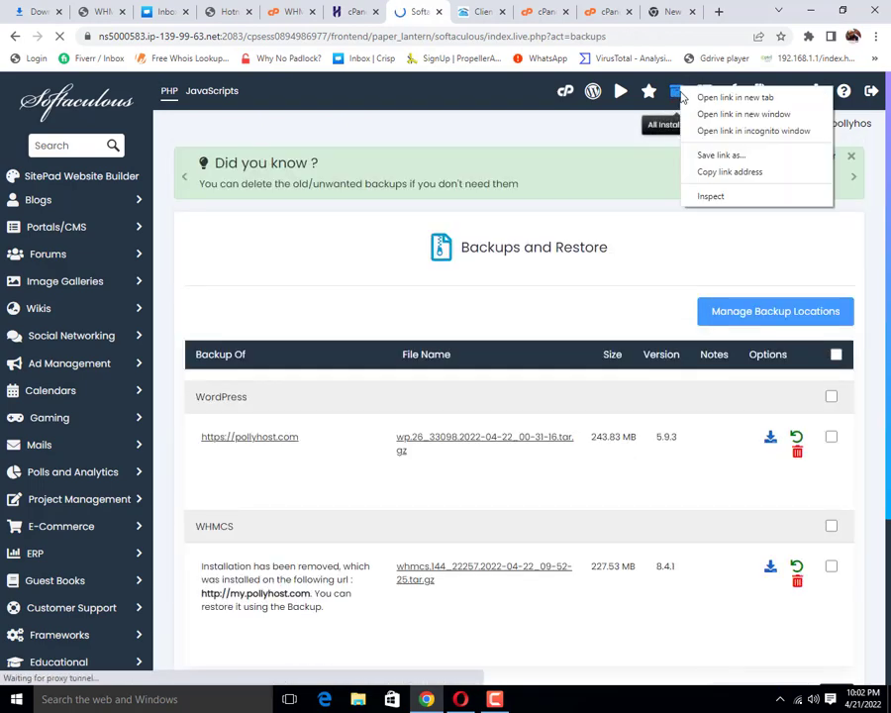
left_click(691, 96)
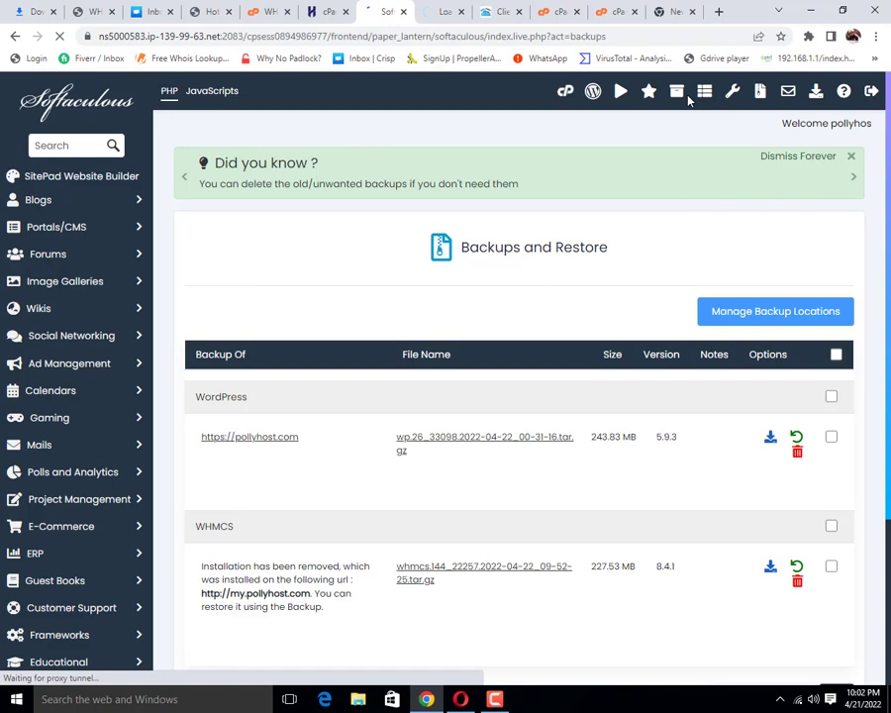
left_click(445, 12)
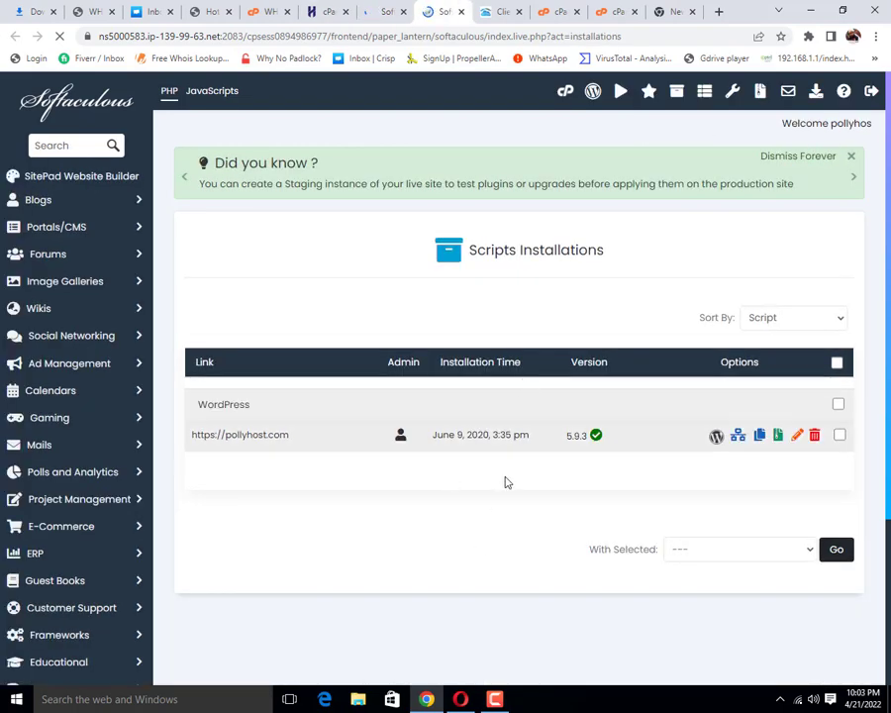
left_click(385, 12)
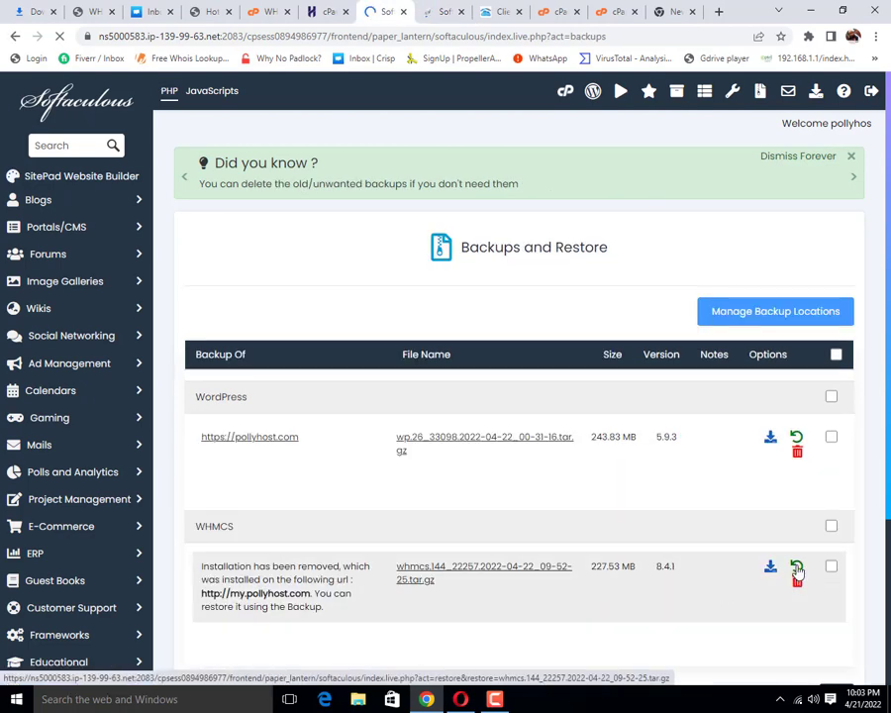
Restore the WHMCS backup with its directory, data directory and database, and open All Installations to check for the my.pollyhost.com installation
left_click(798, 573)
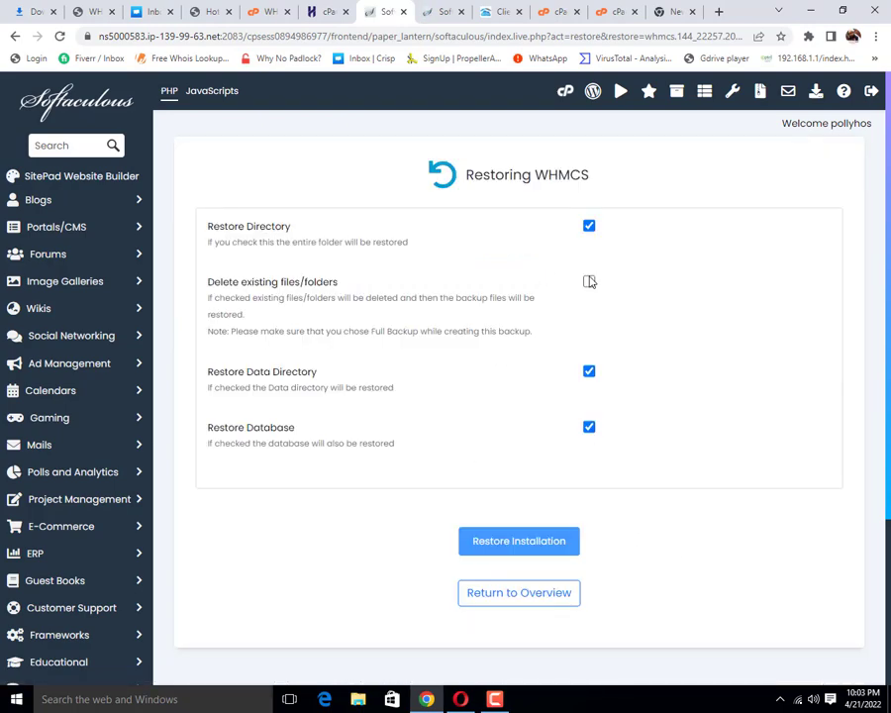
left_click(516, 549)
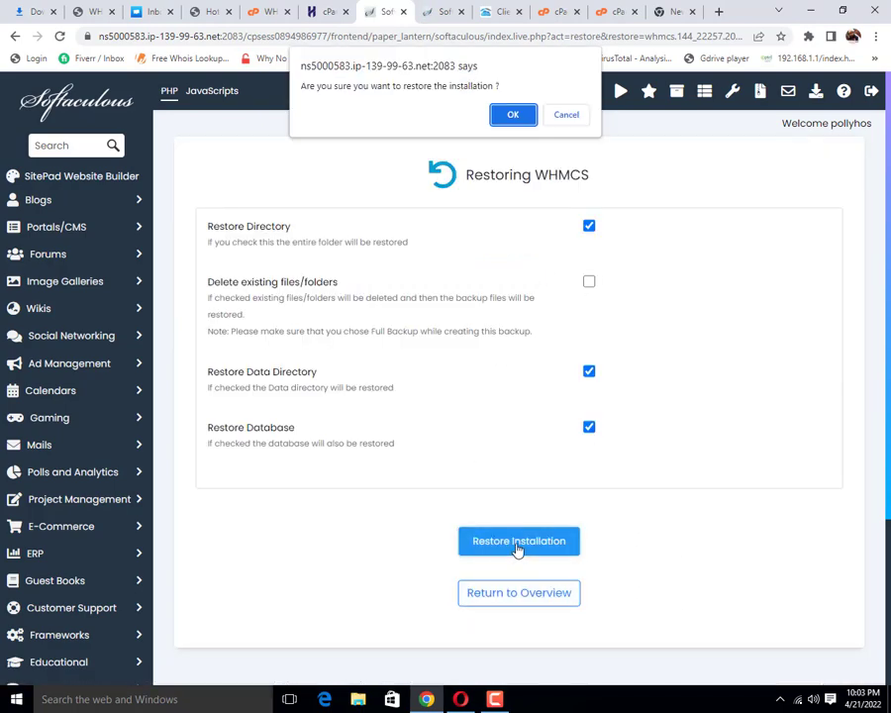
left_click(530, 114)
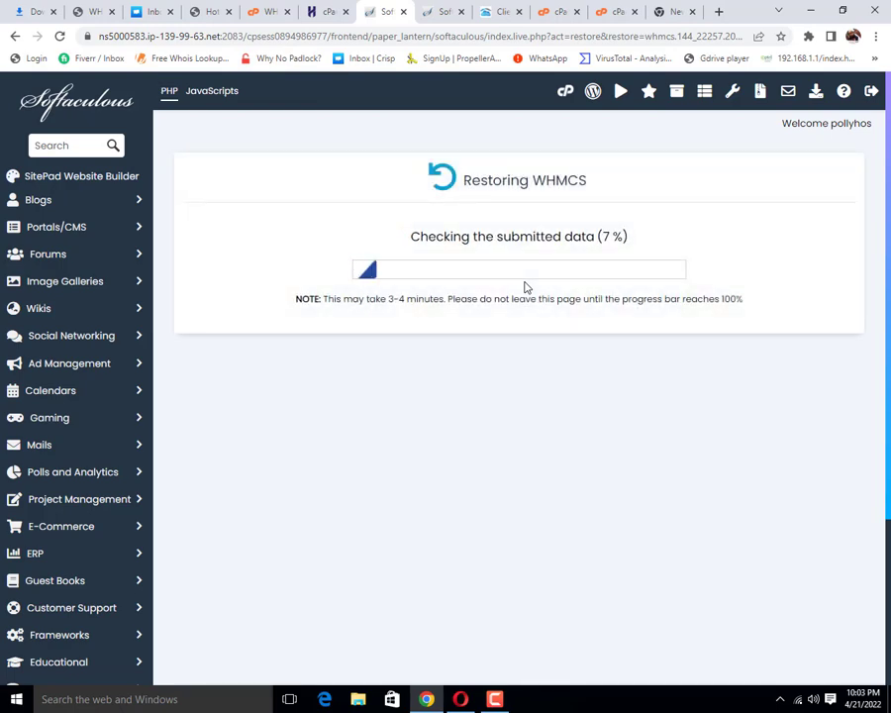
left_click(498, 699)
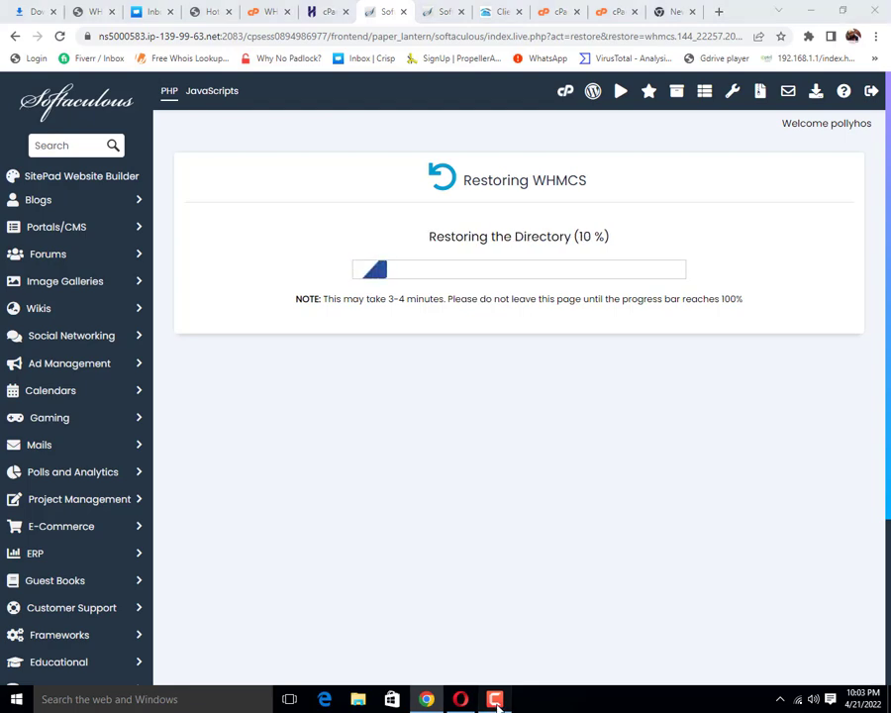
left_click(825, 637)
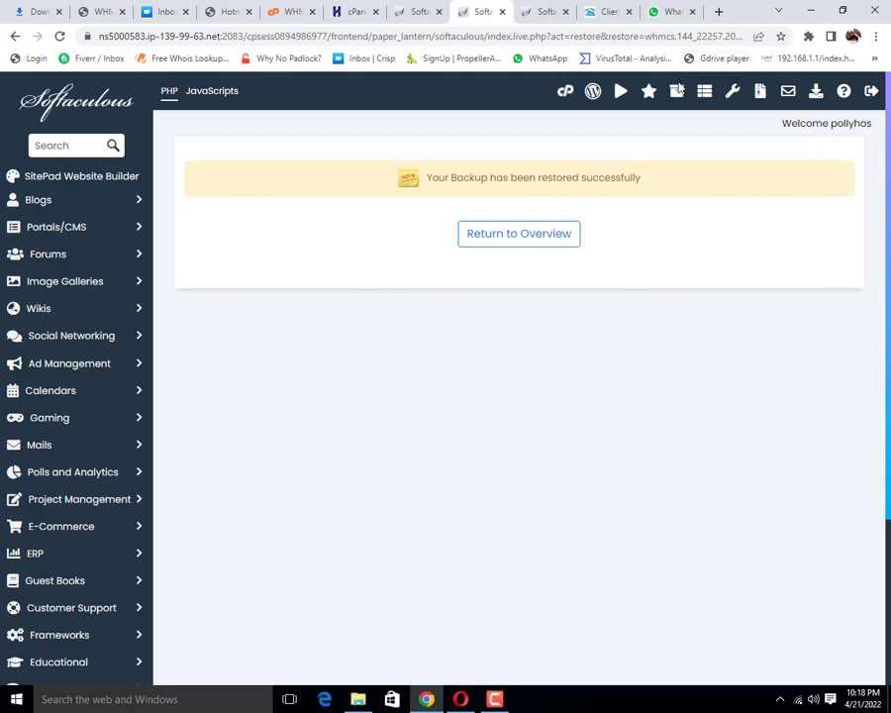
left_click(675, 92)
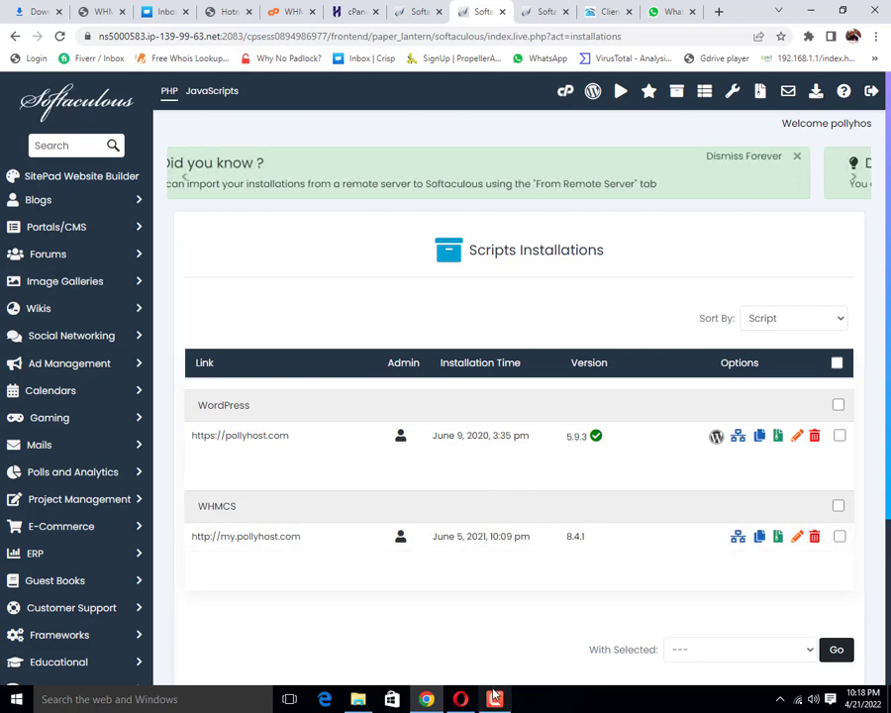
mouse_move(495, 701)
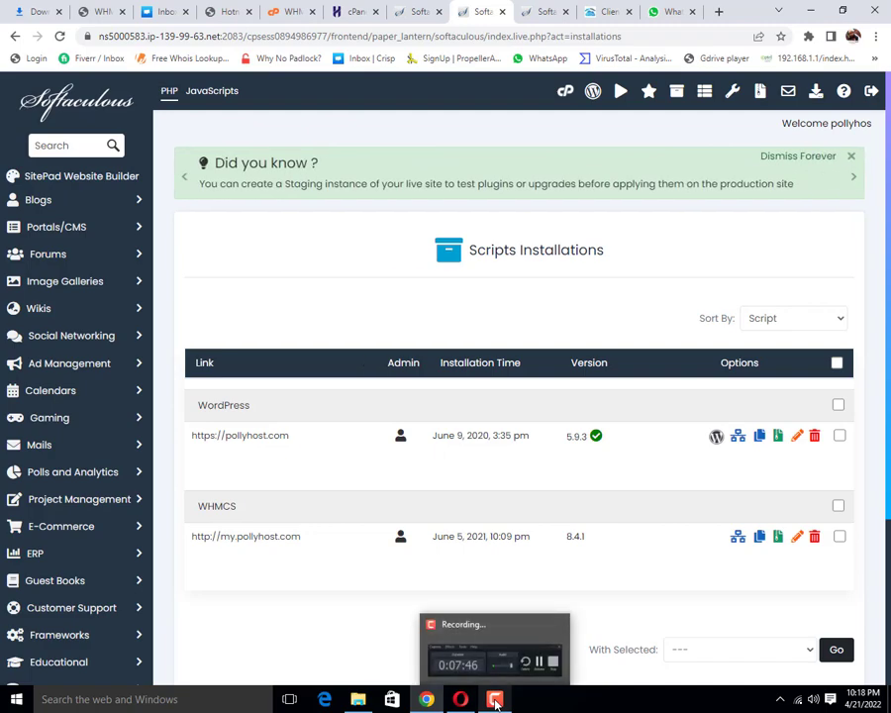